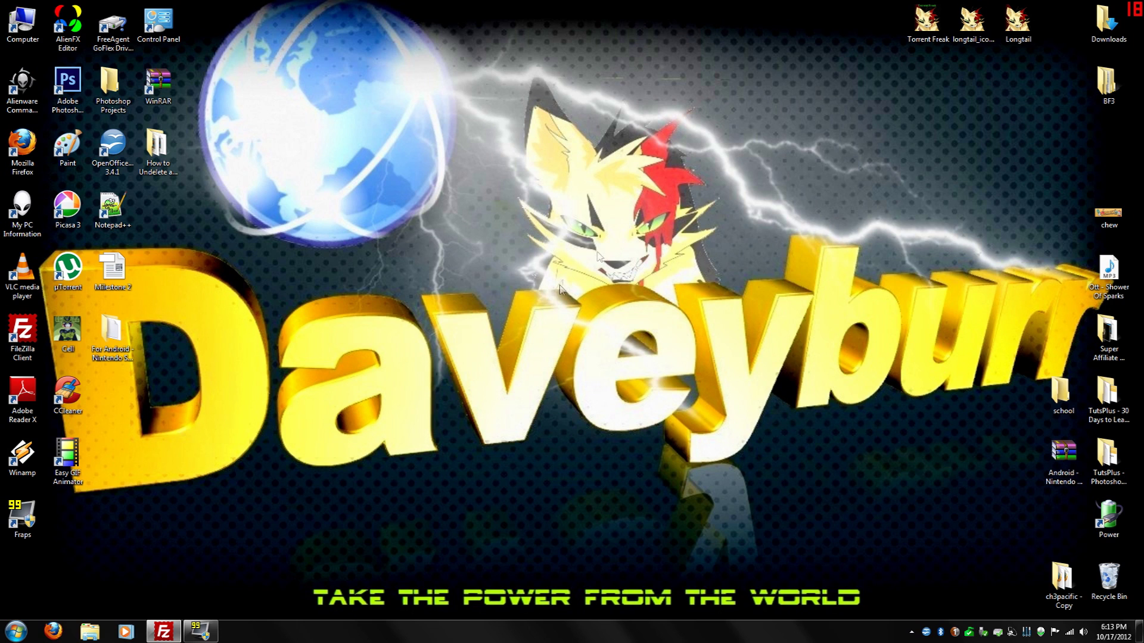
Search Google for 'recuva' in Firefox and open Piriform's Recuva page.
click(475, 356)
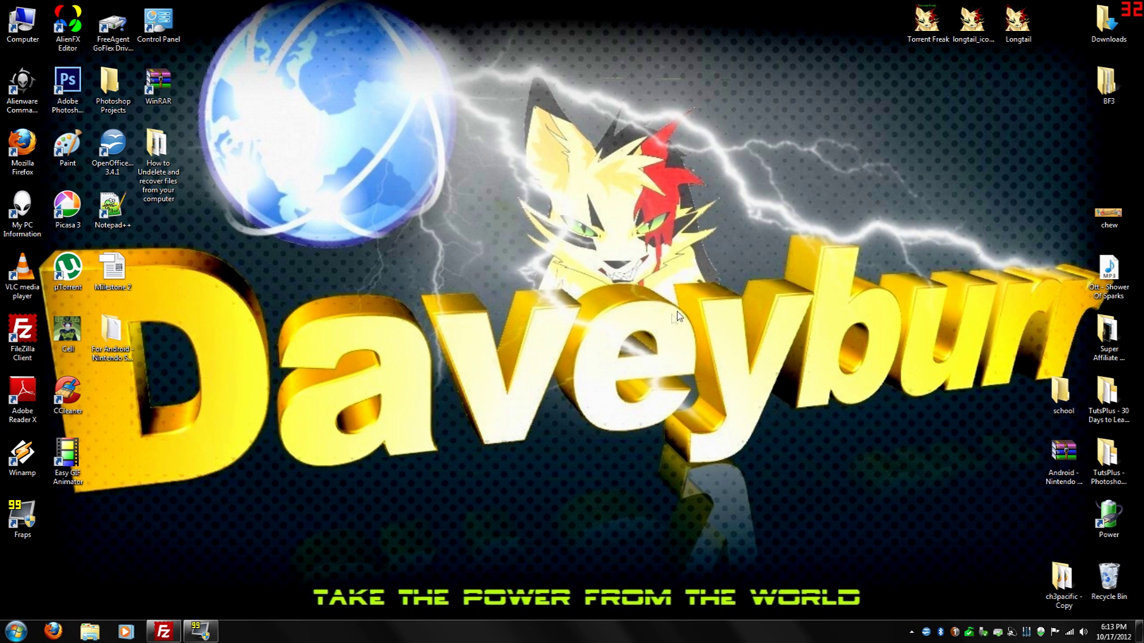
click(54, 631)
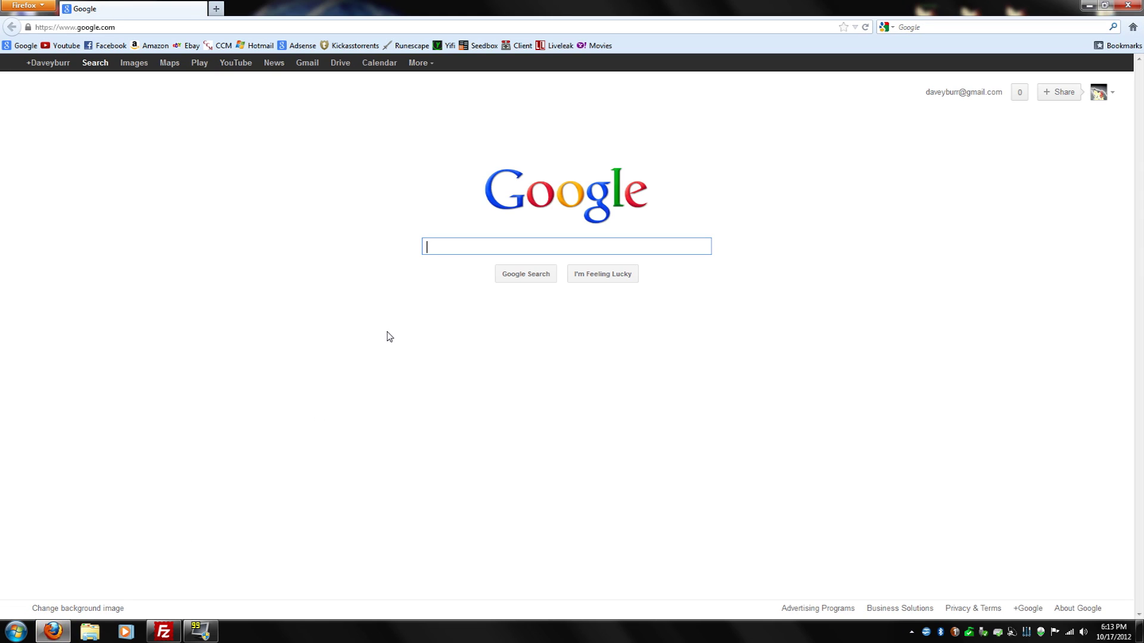
text(recuva)
key(Return)
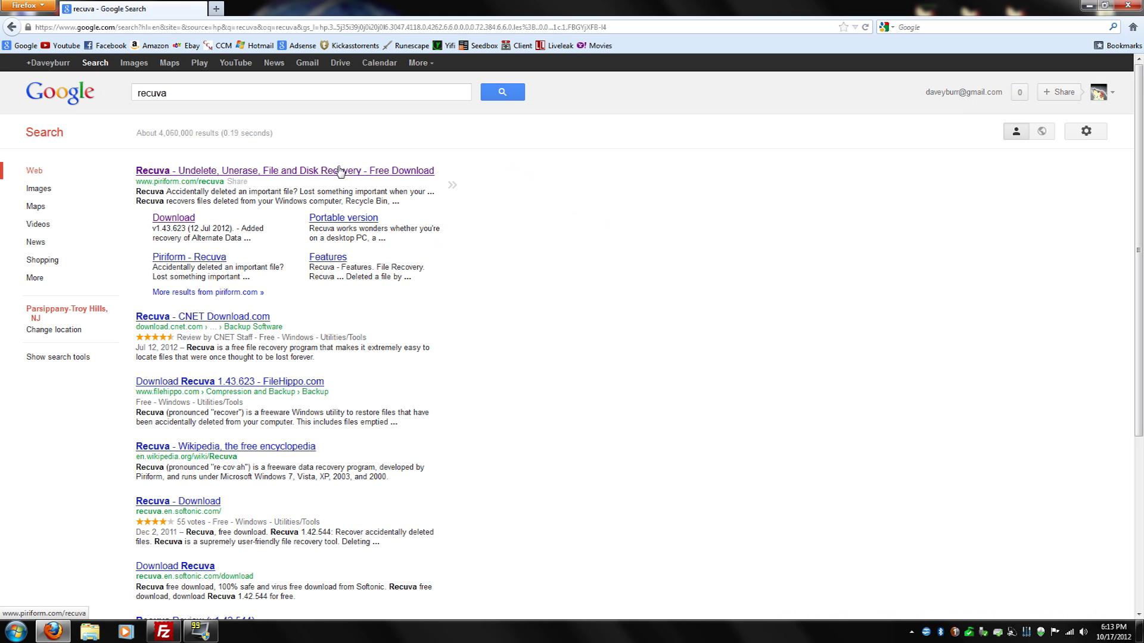
click(340, 172)
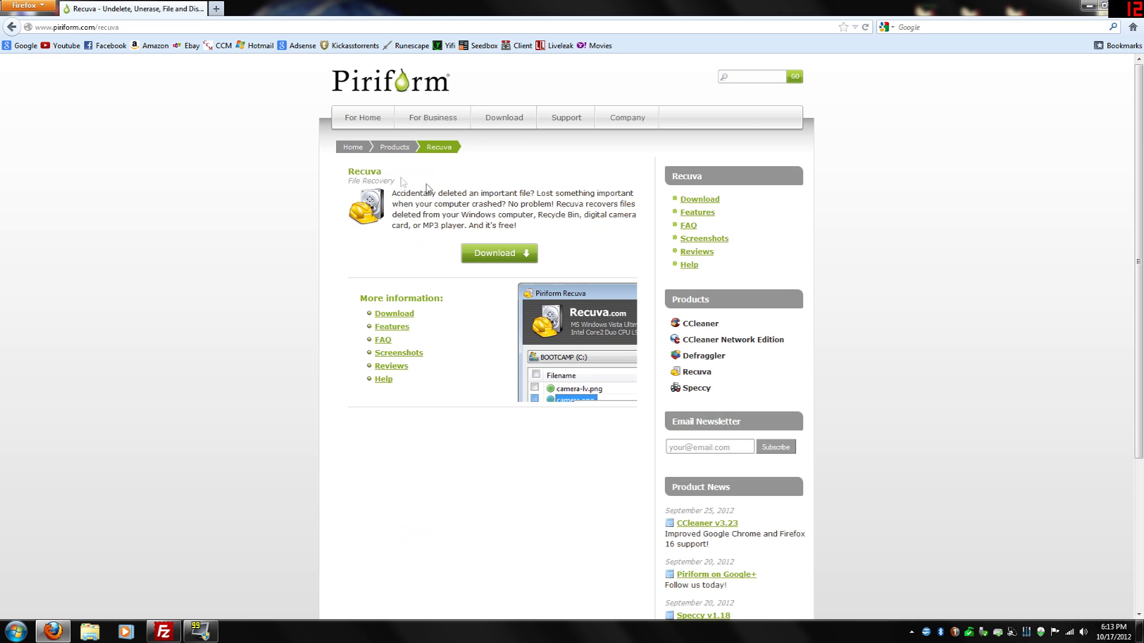
Download and save the free Recuva installer from Piriform.com, then minimize Firefox.
click(498, 255)
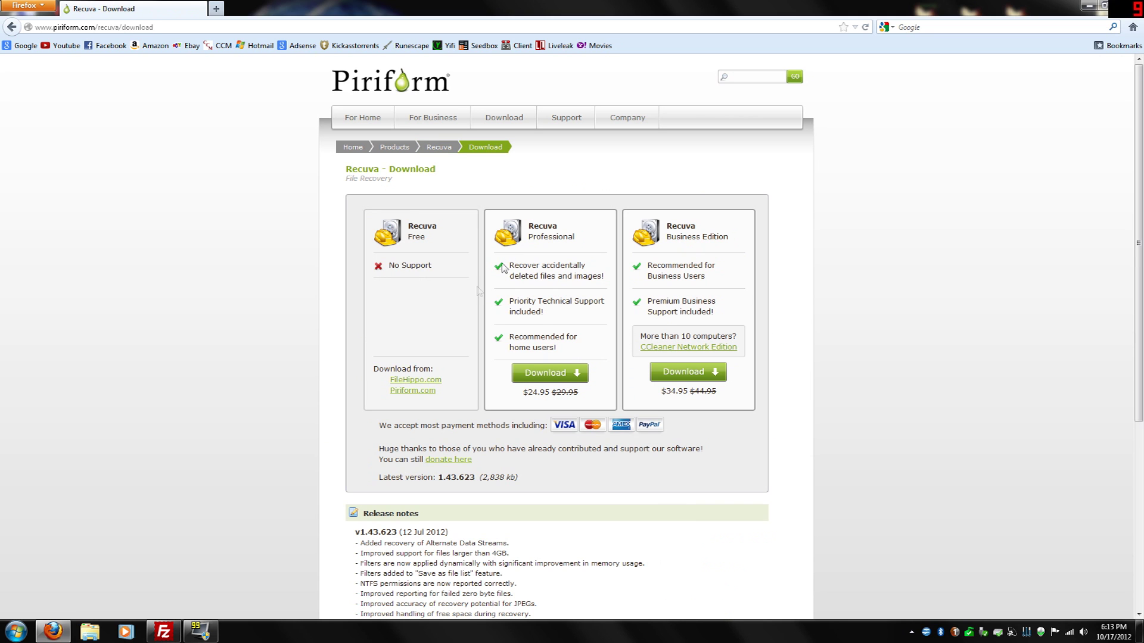
click(407, 392)
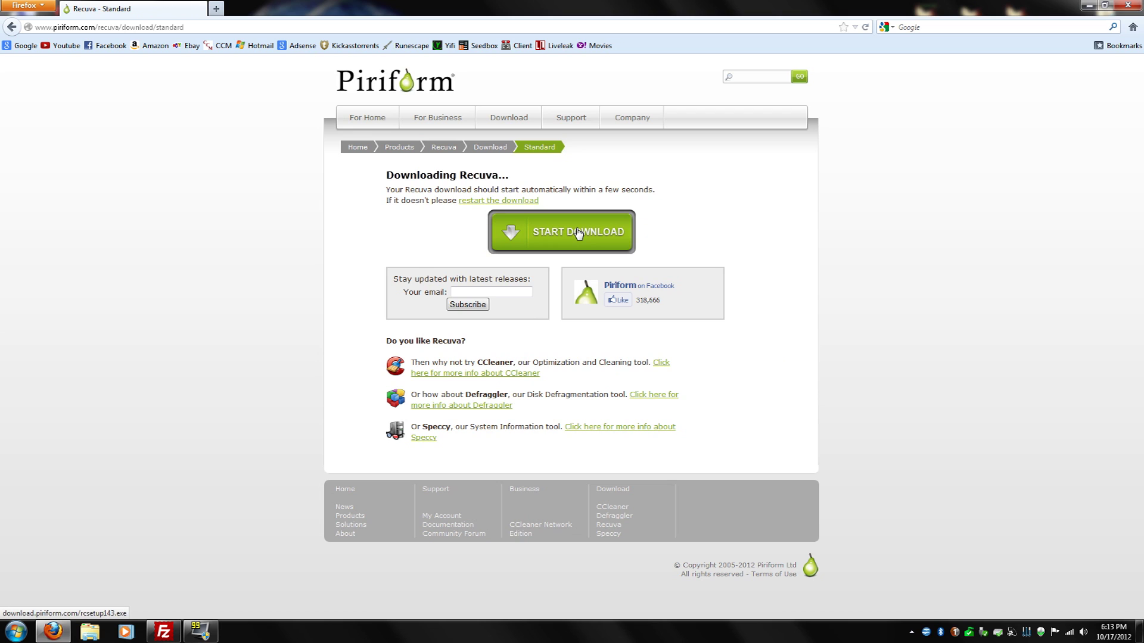
click(578, 233)
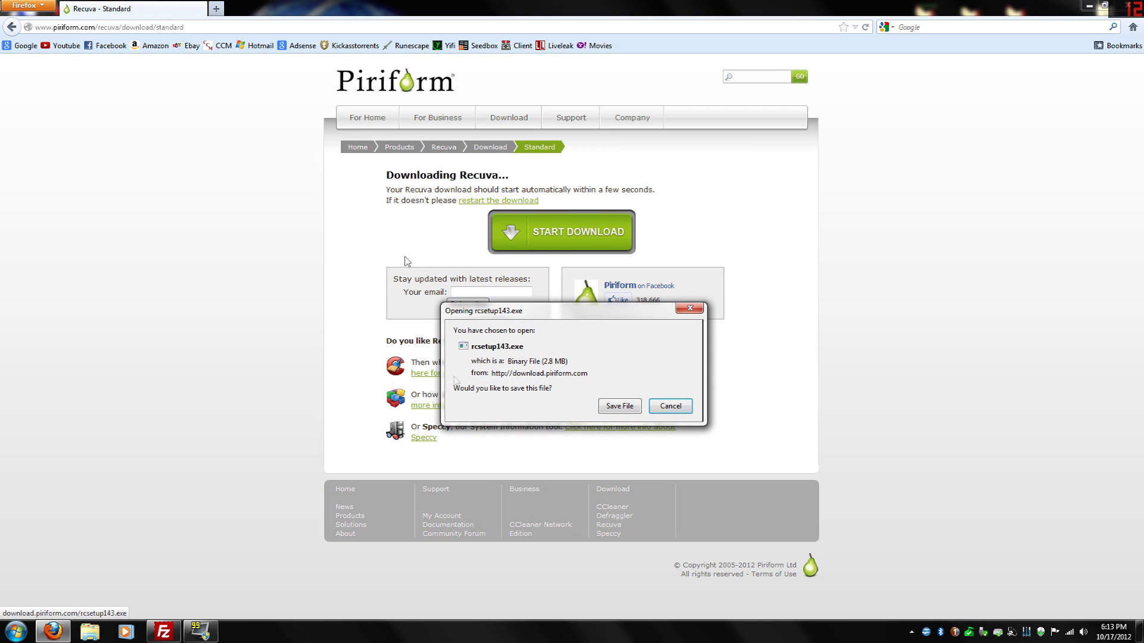
click(620, 406)
click(1089, 5)
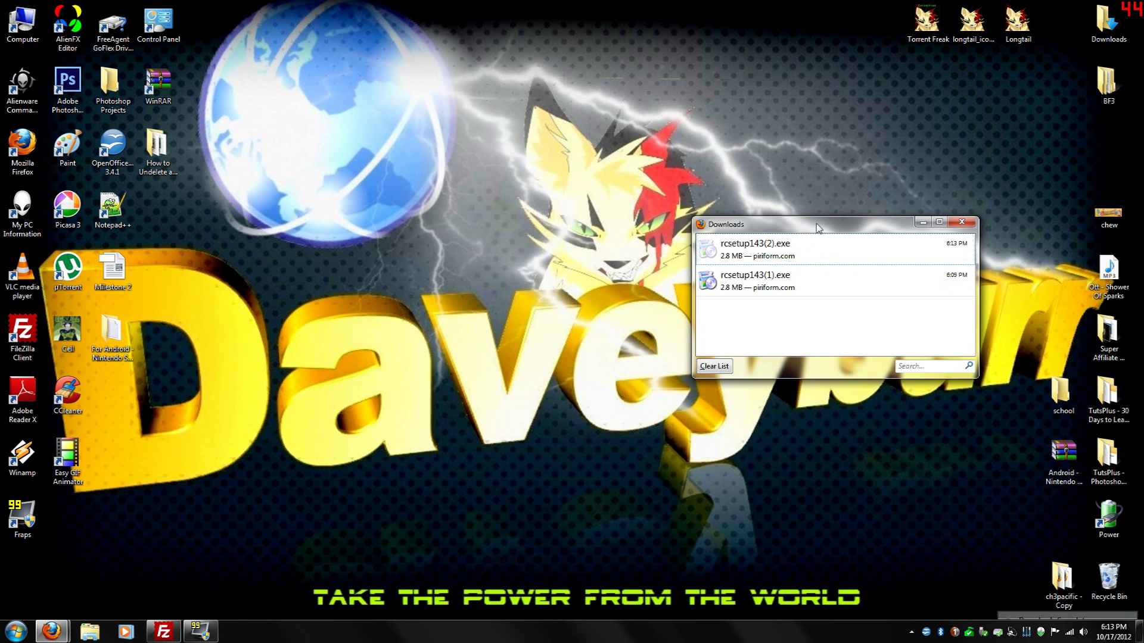
Run rcsetup143(2).exe and install Recuva v1.43 in English with defaults, without release notes.
click(809, 261)
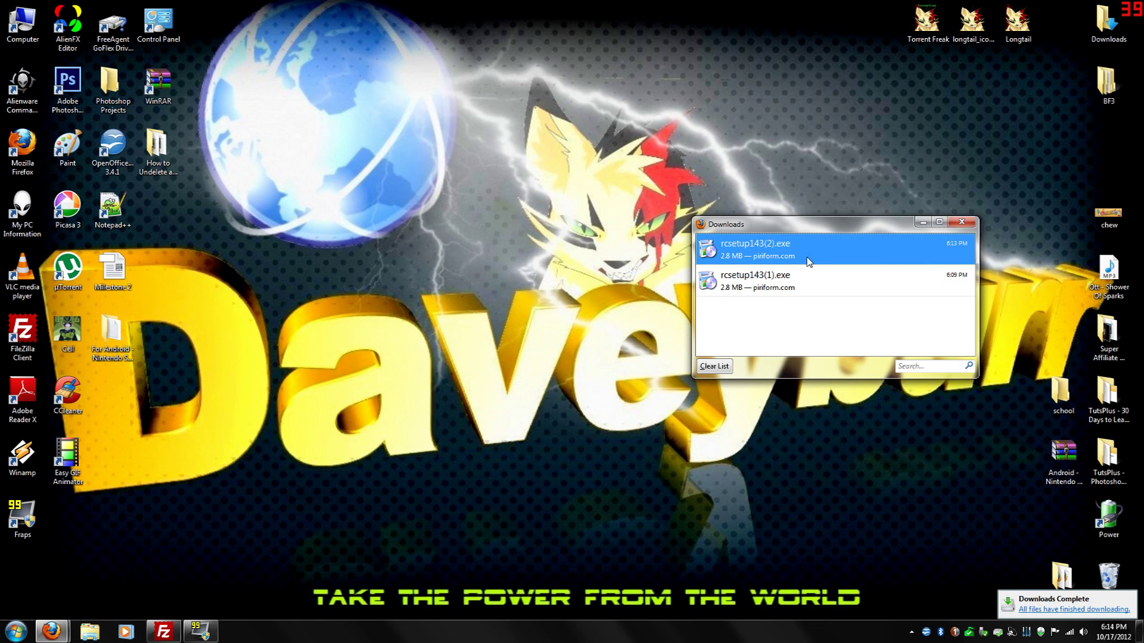
double_click(810, 261)
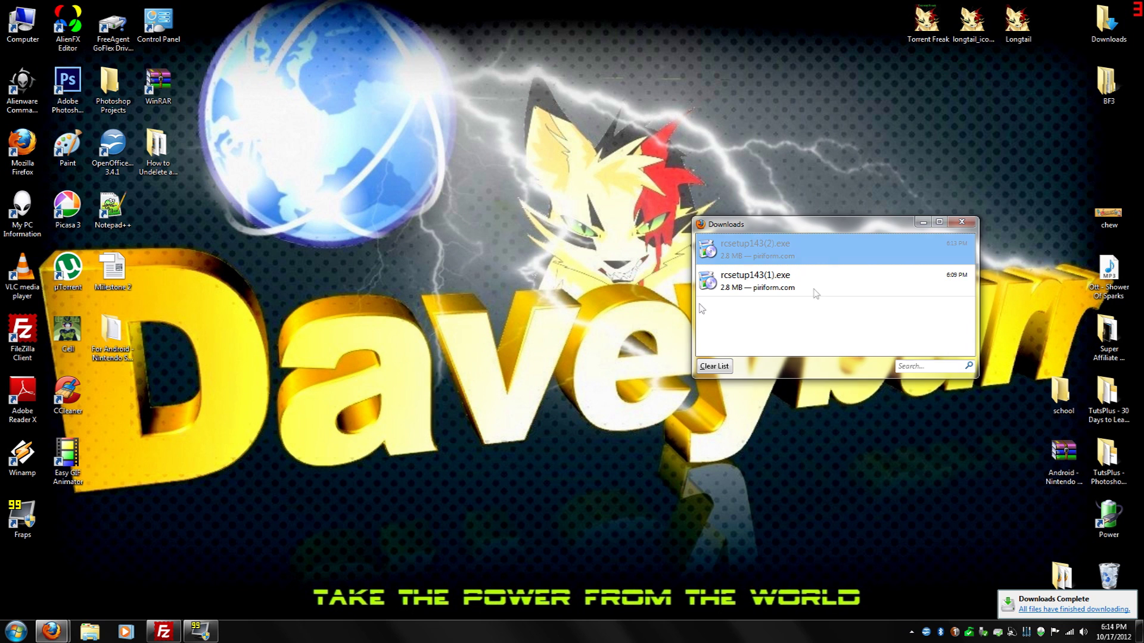
click(923, 222)
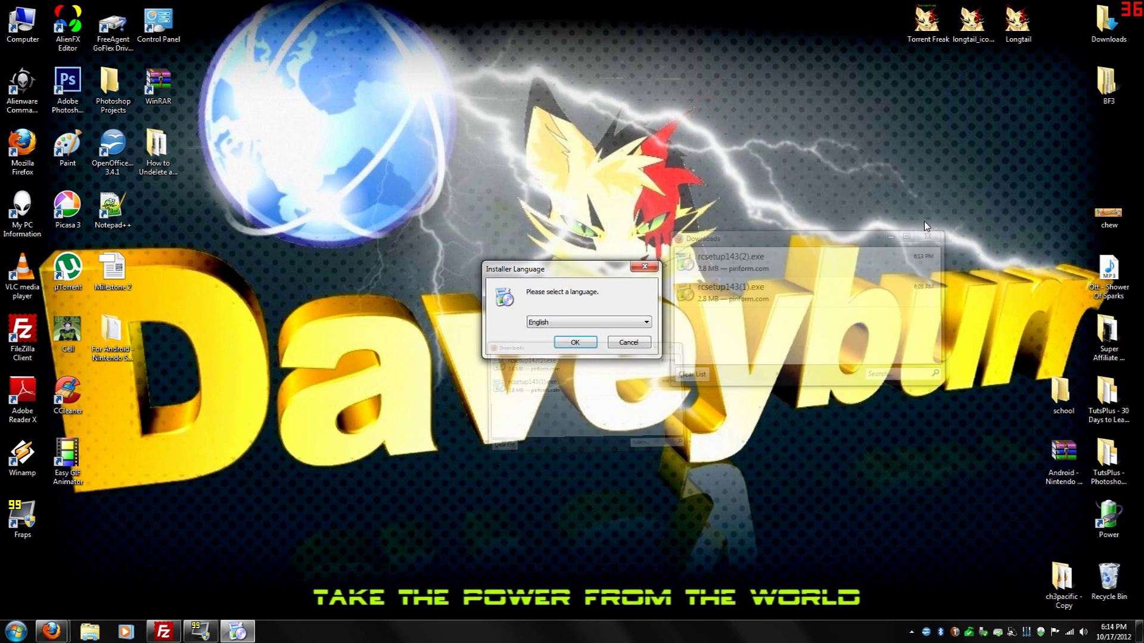
click(573, 343)
click(638, 411)
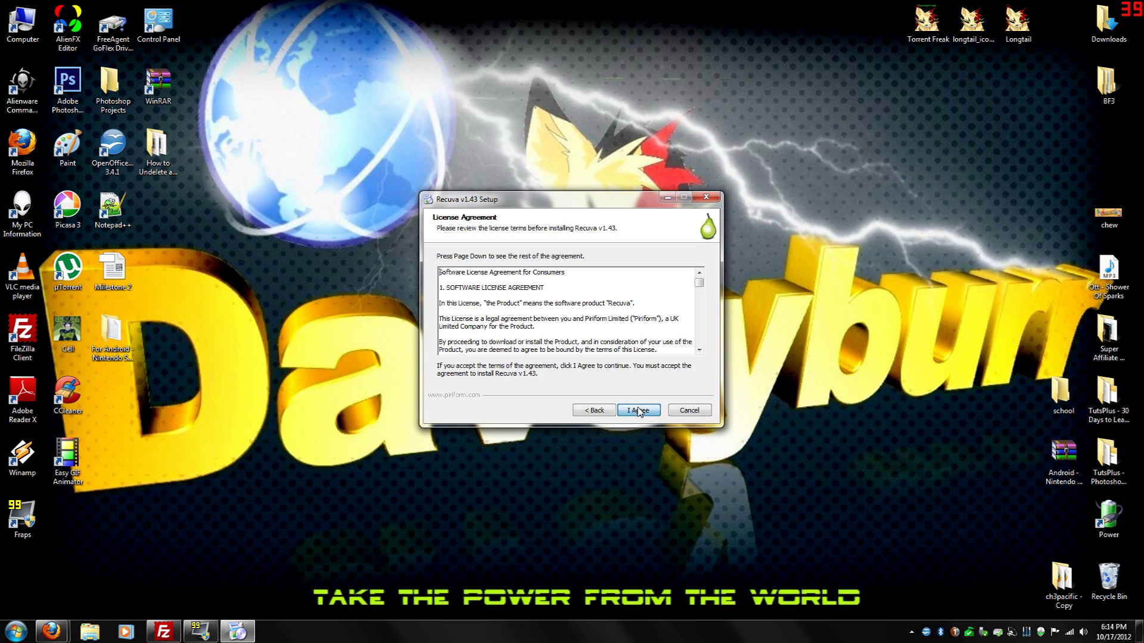
click(639, 410)
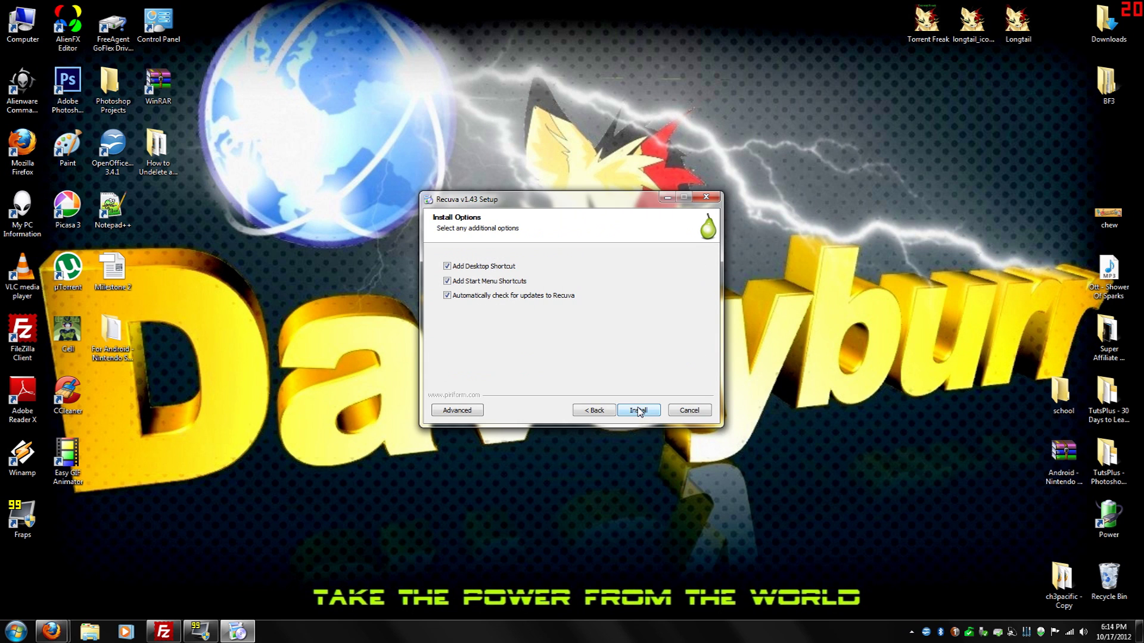
click(638, 410)
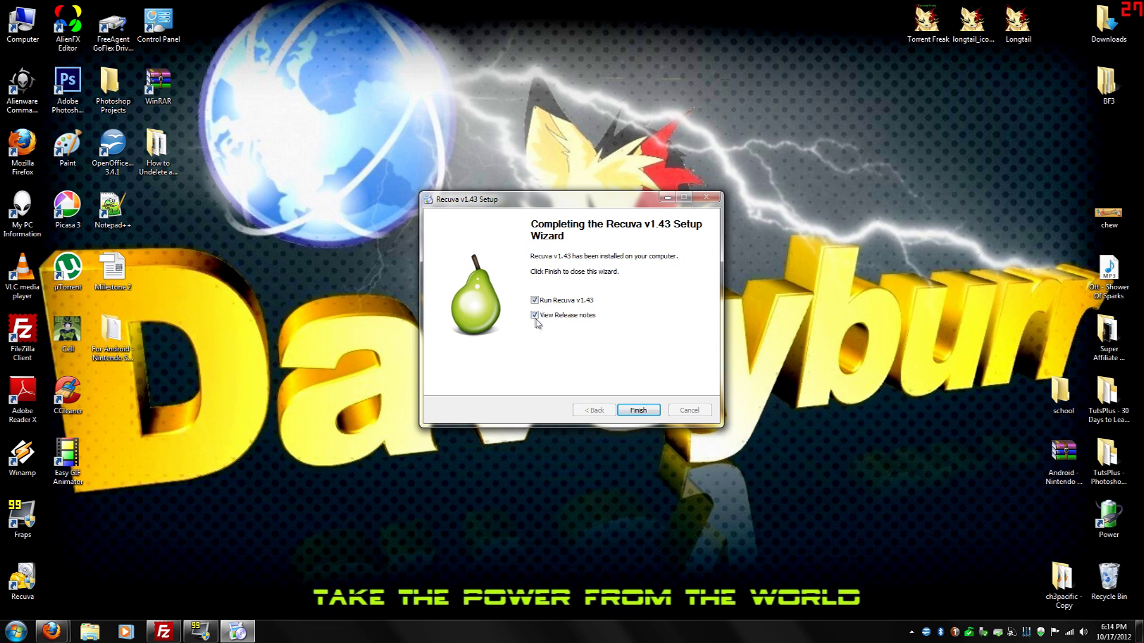
click(534, 315)
Finish setup, center the Recuva Wizard, and choose Other (all files) as the file type.
click(638, 410)
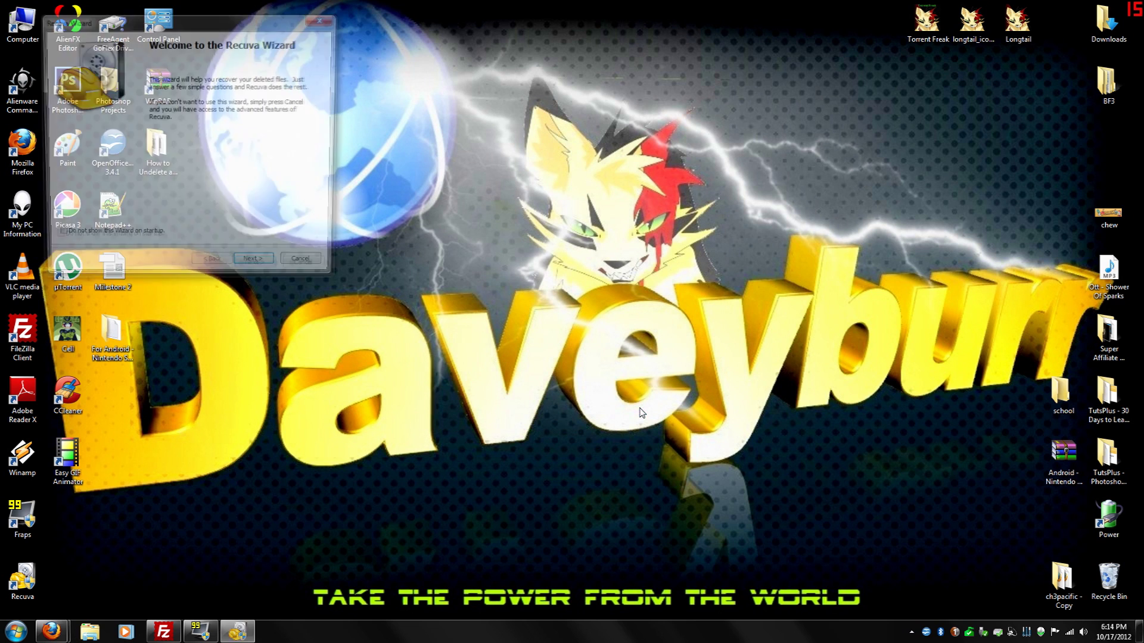
drag(281, 29, 760, 244)
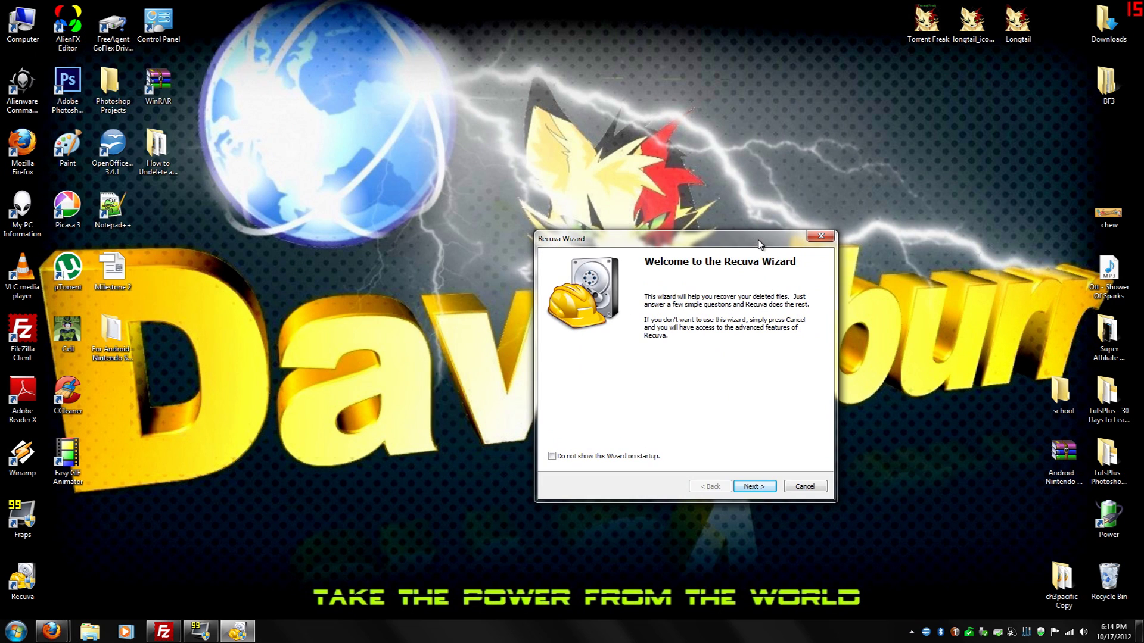
click(744, 488)
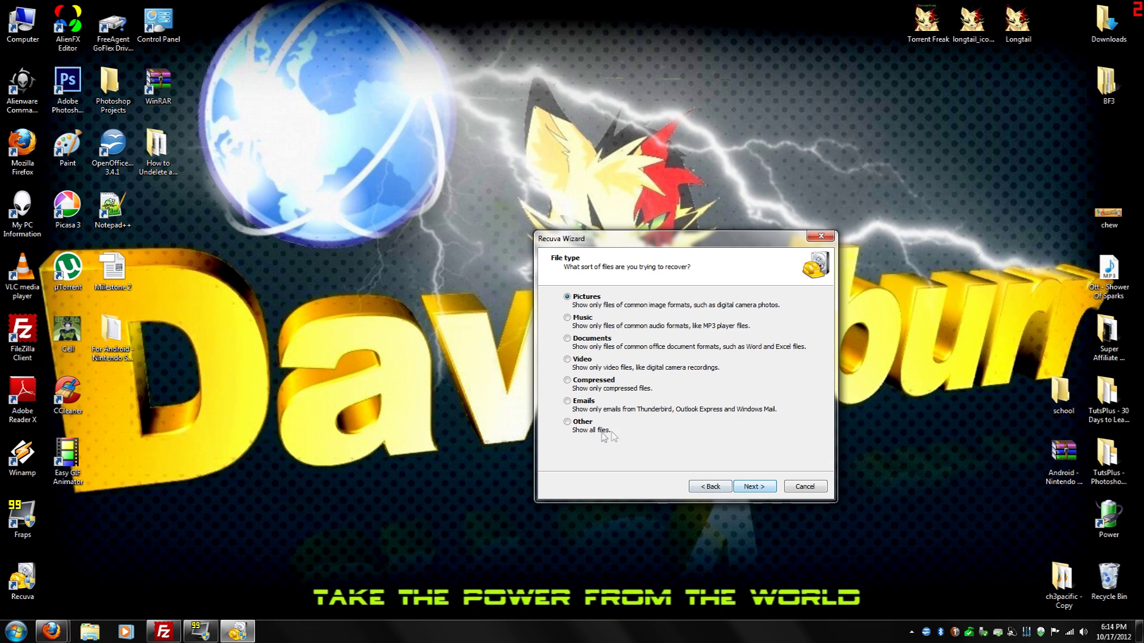
click(576, 423)
click(752, 487)
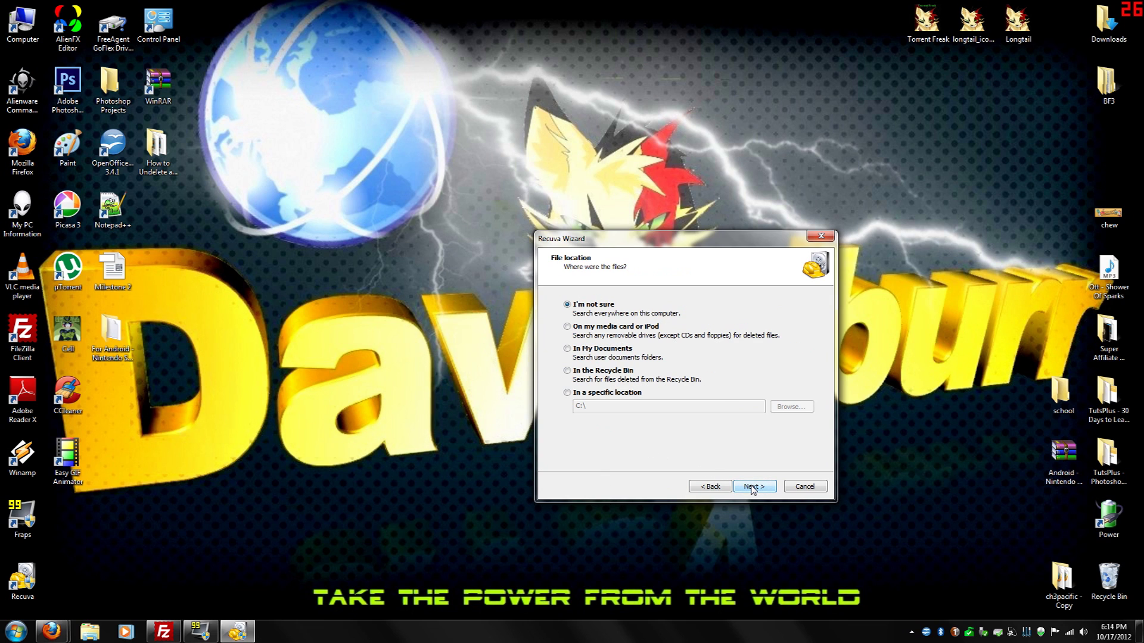
Set the wizard's file location to 'In the Recycle Bin' and reach the ready-to-search page.
click(584, 396)
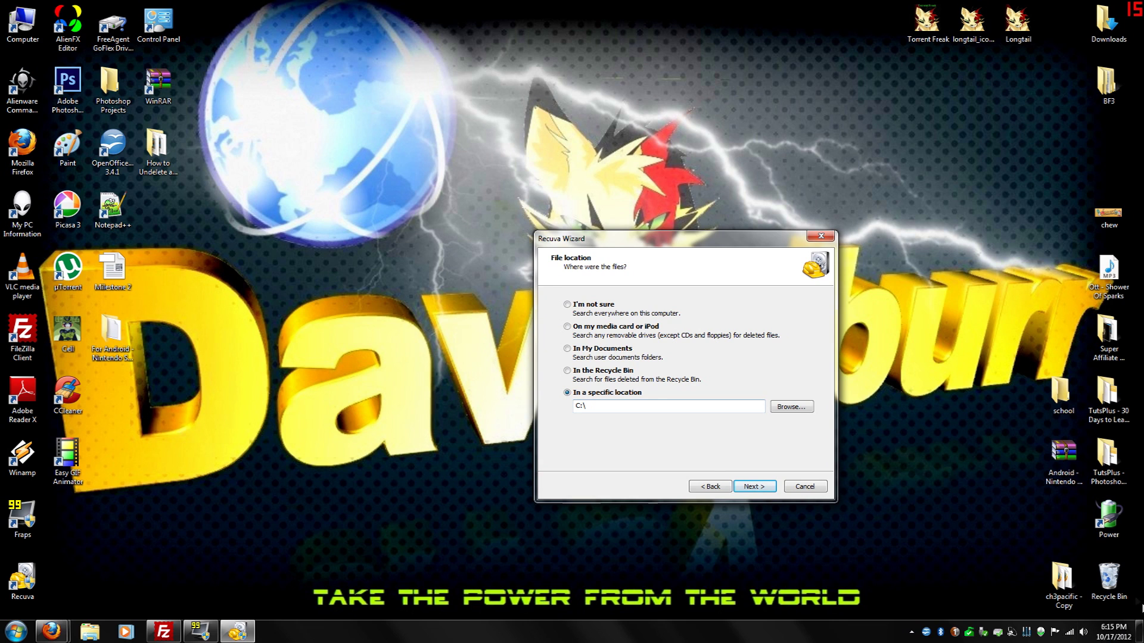
click(1108, 577)
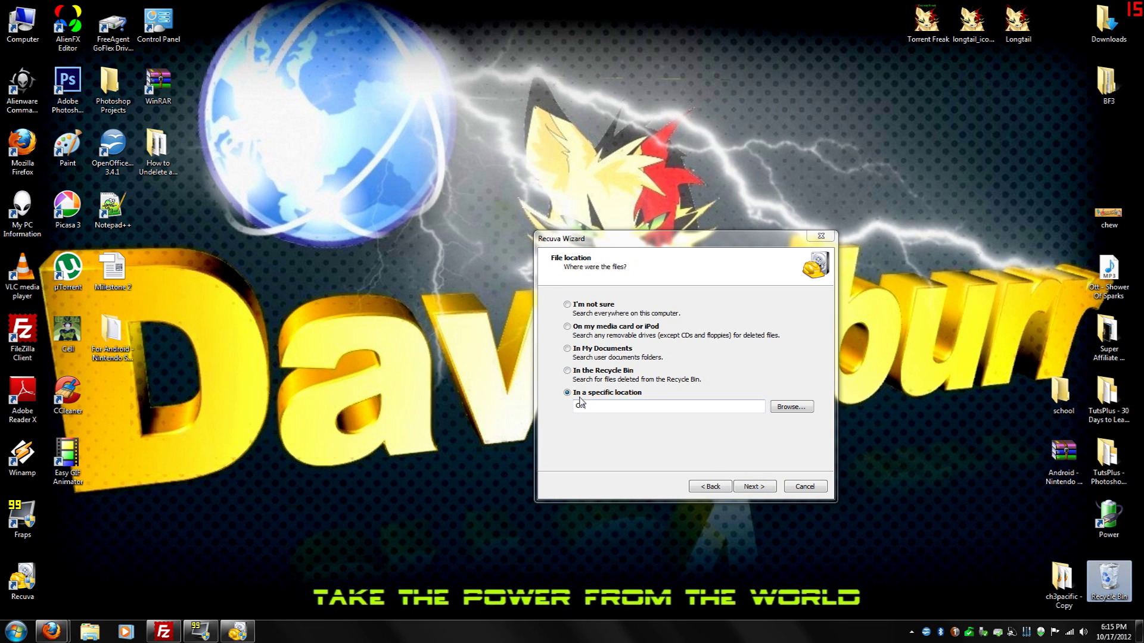
click(775, 407)
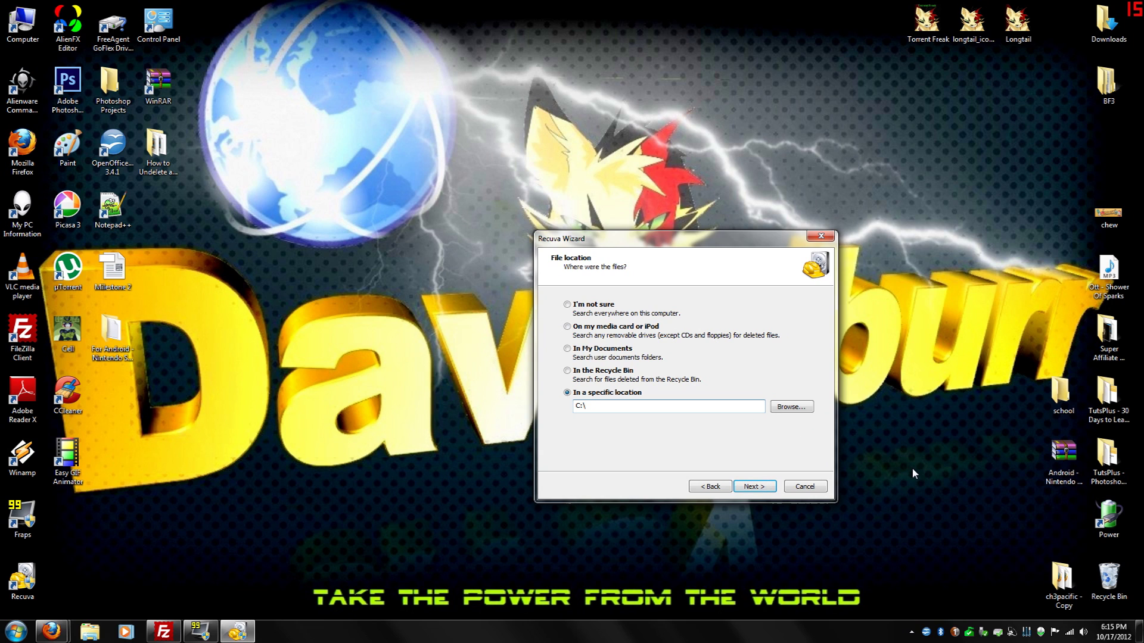
click(593, 371)
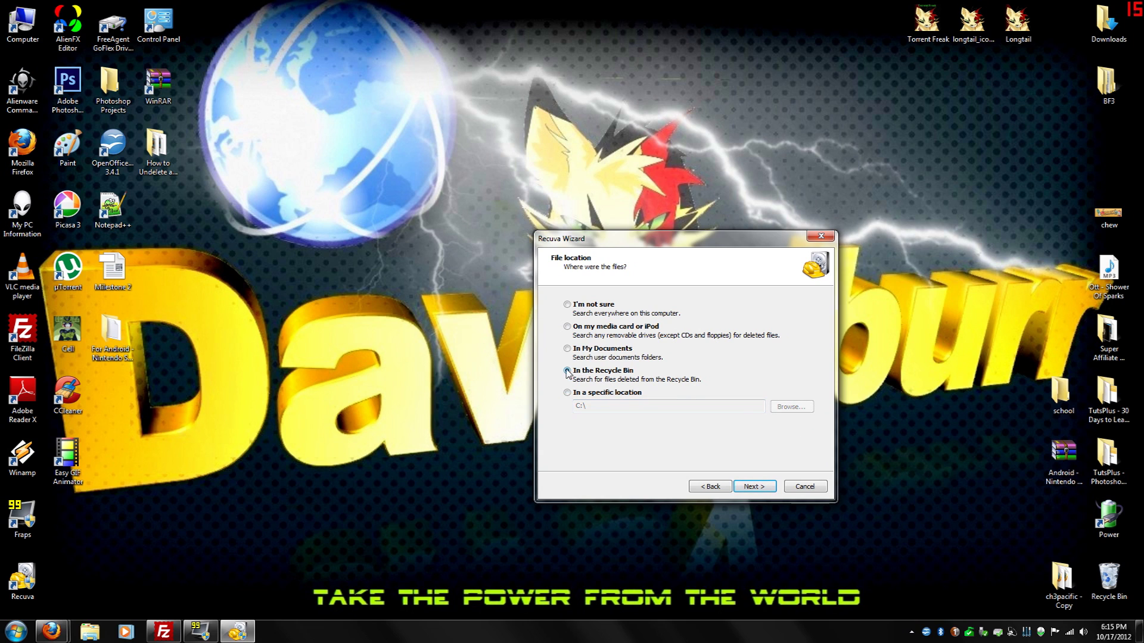
click(753, 487)
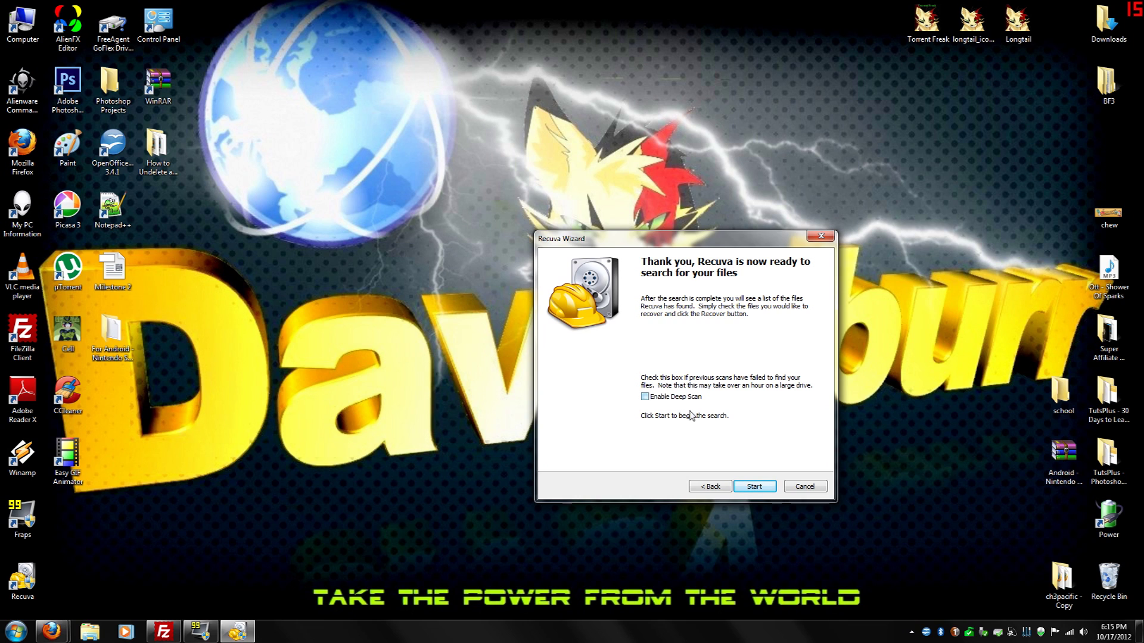
Start the Recycle Bin scan with Deep Scan left off.
click(754, 487)
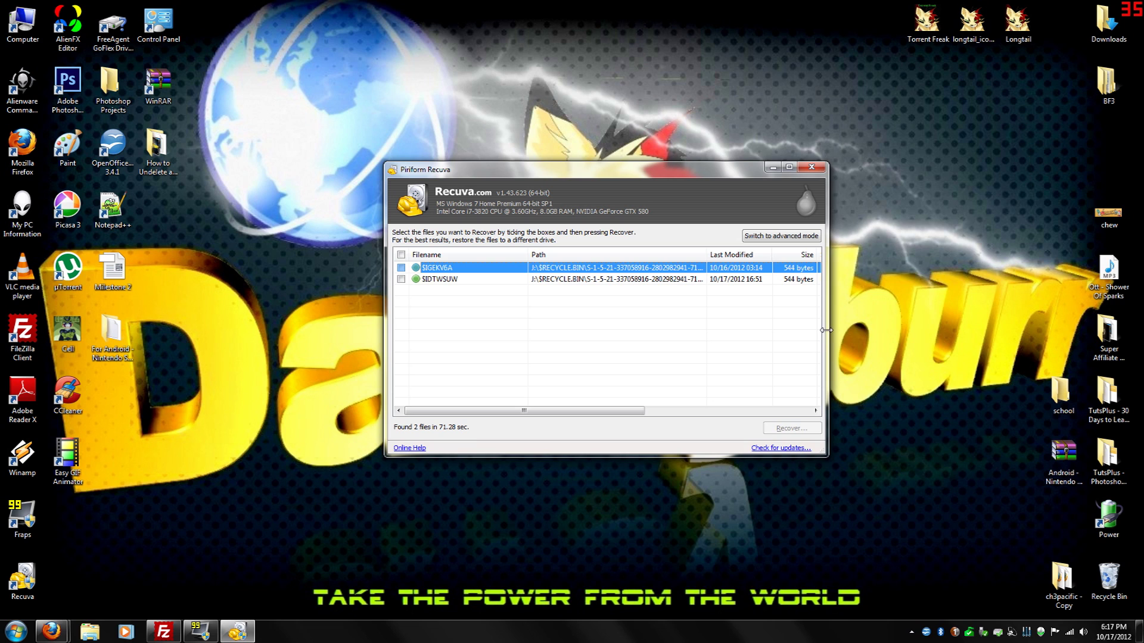
Widen the results window and compare the $IDTWSUW and $IGEKV6A entries.
drag(828, 331, 1030, 332)
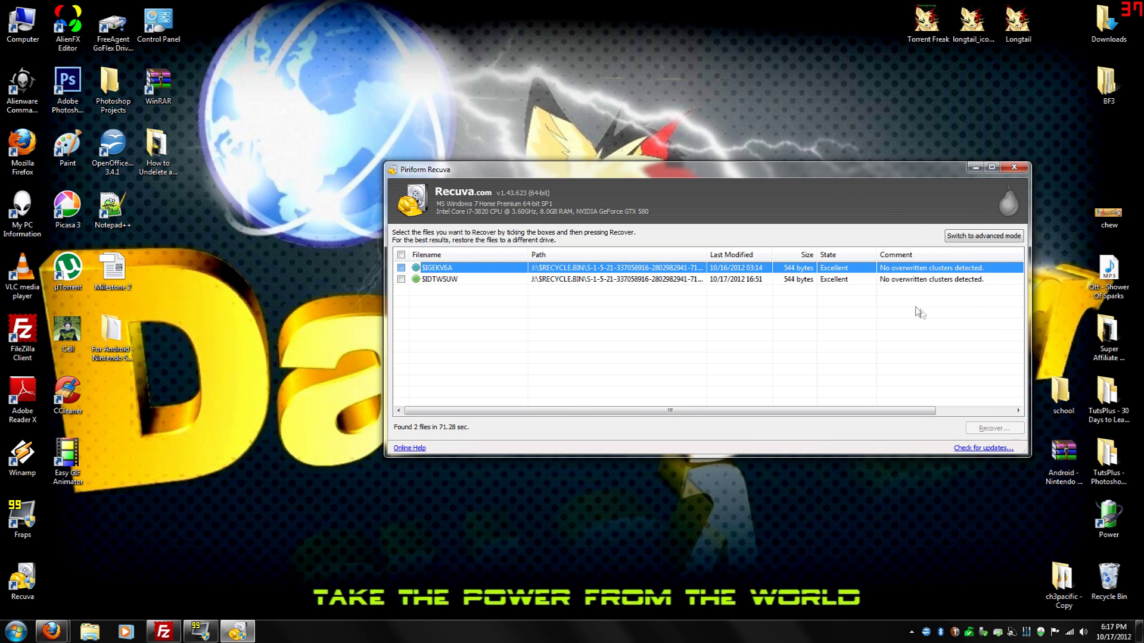
click(736, 279)
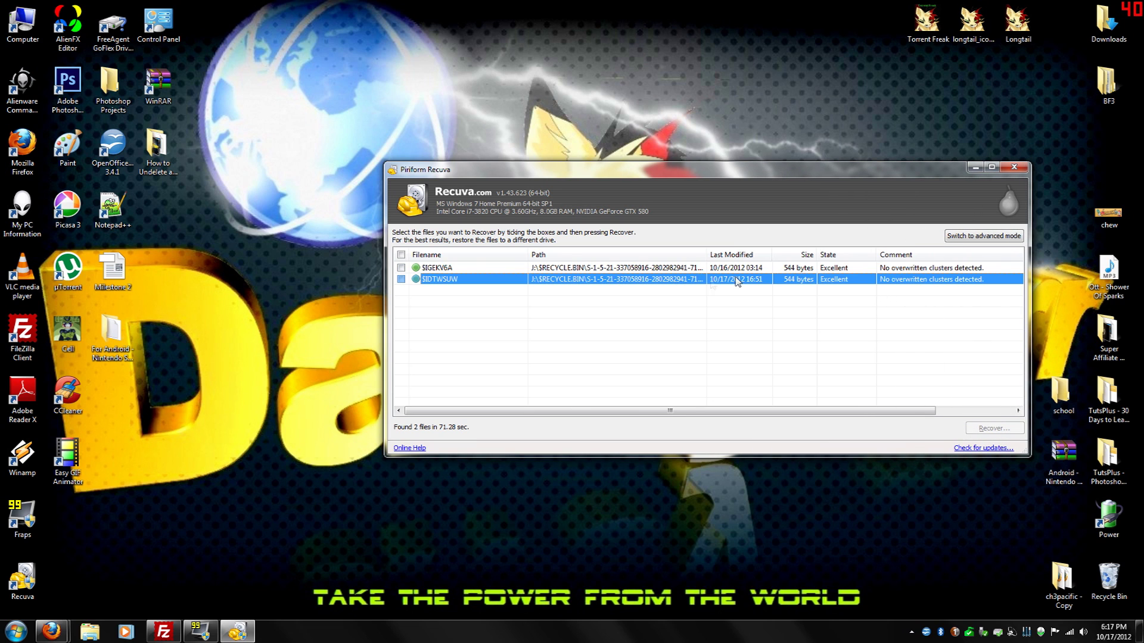
click(612, 271)
click(941, 280)
click(947, 270)
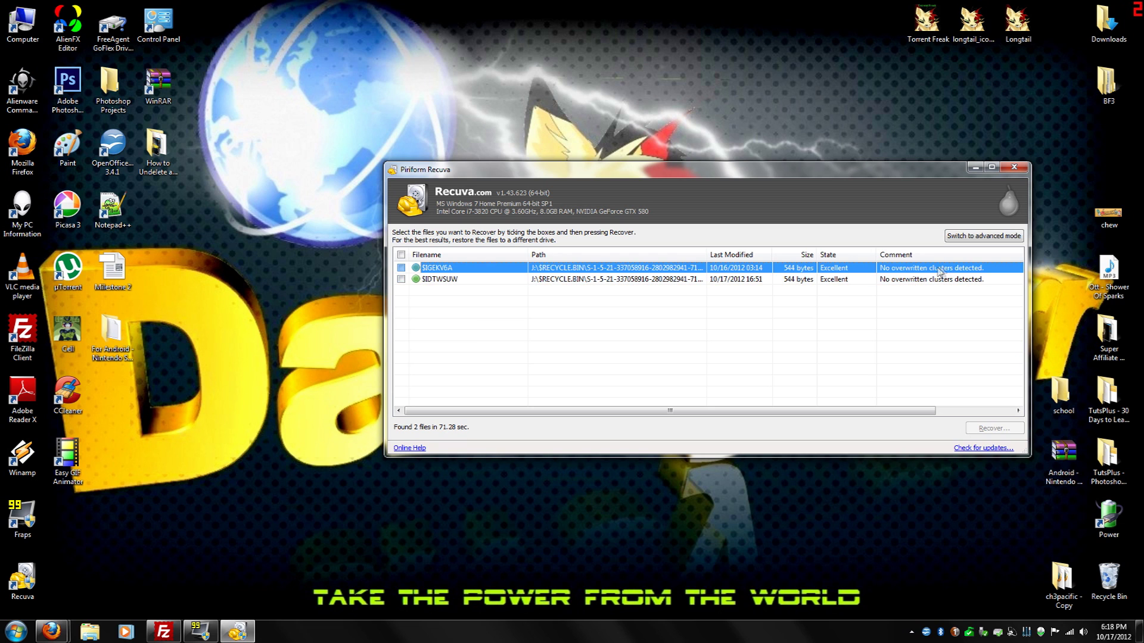
click(898, 280)
click(785, 270)
click(730, 280)
click(734, 269)
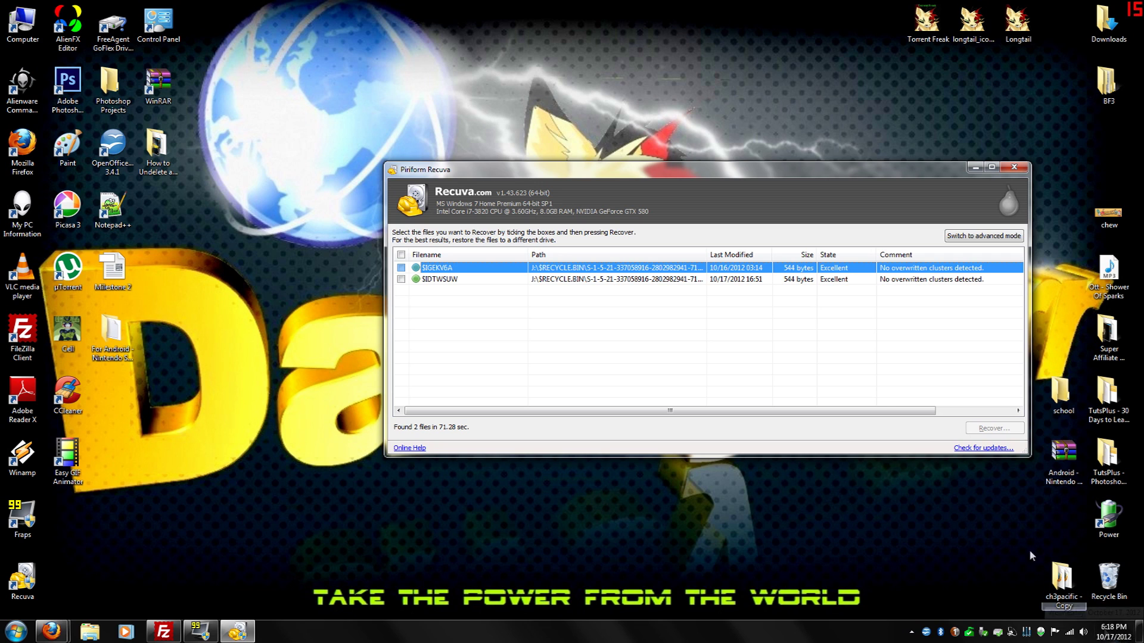
click(733, 284)
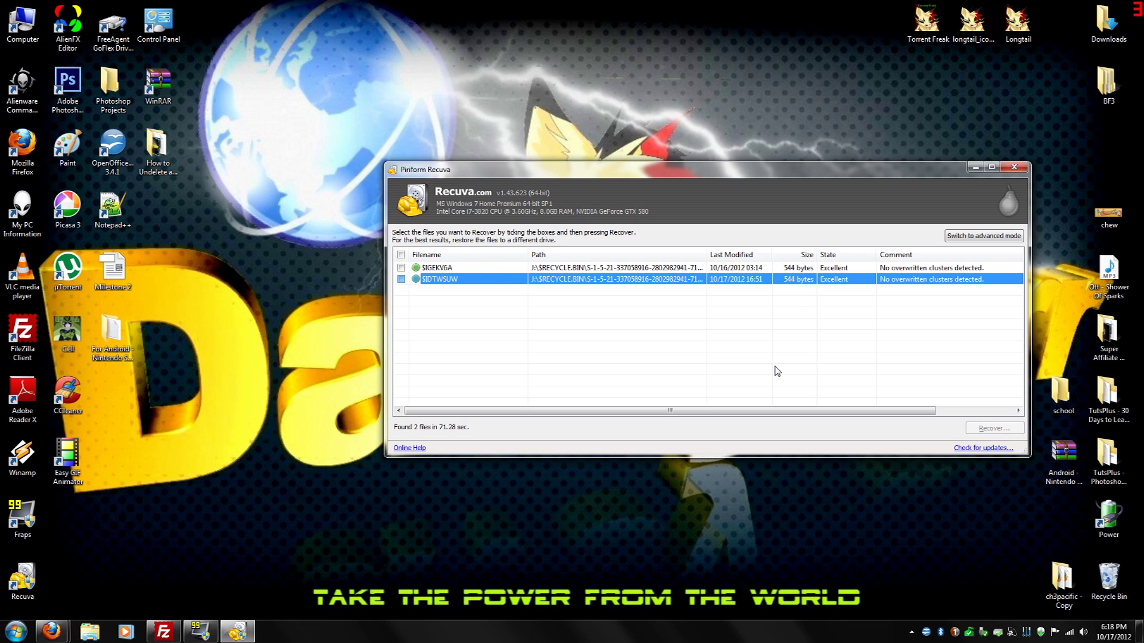
Tick the $IGEKV6A checkbox to mark it for recovery.
click(728, 269)
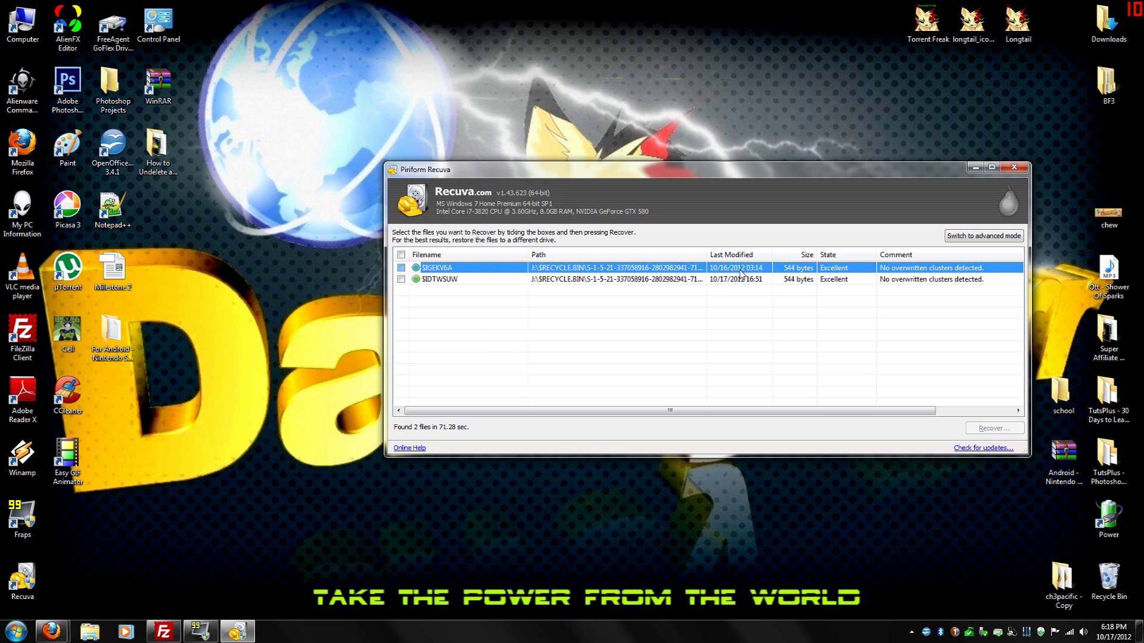
key(space)
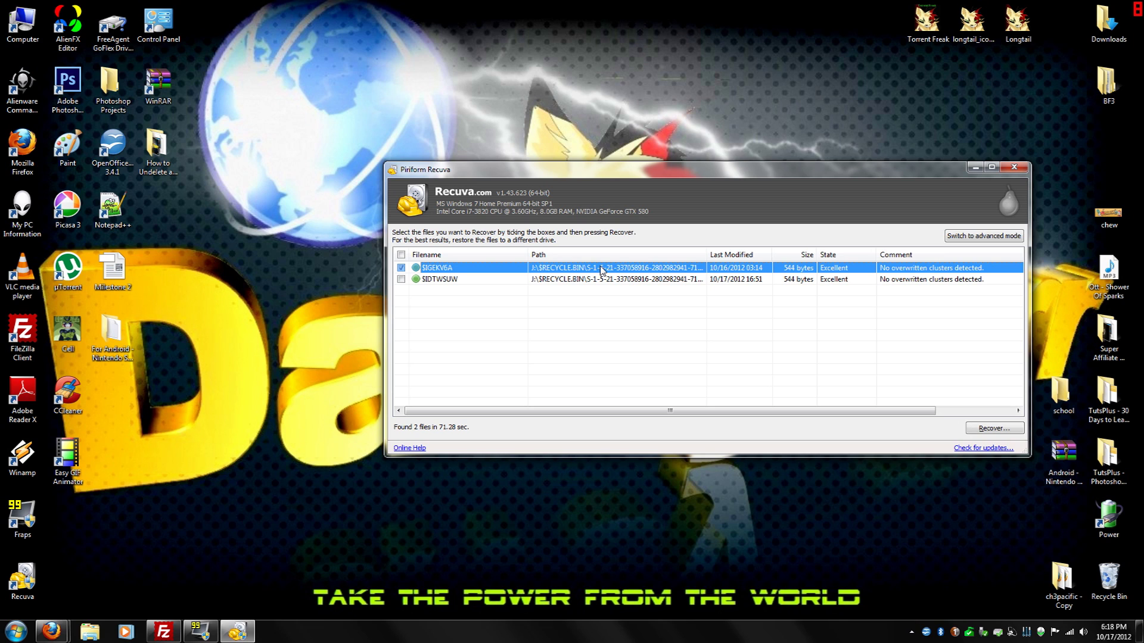
key(space)
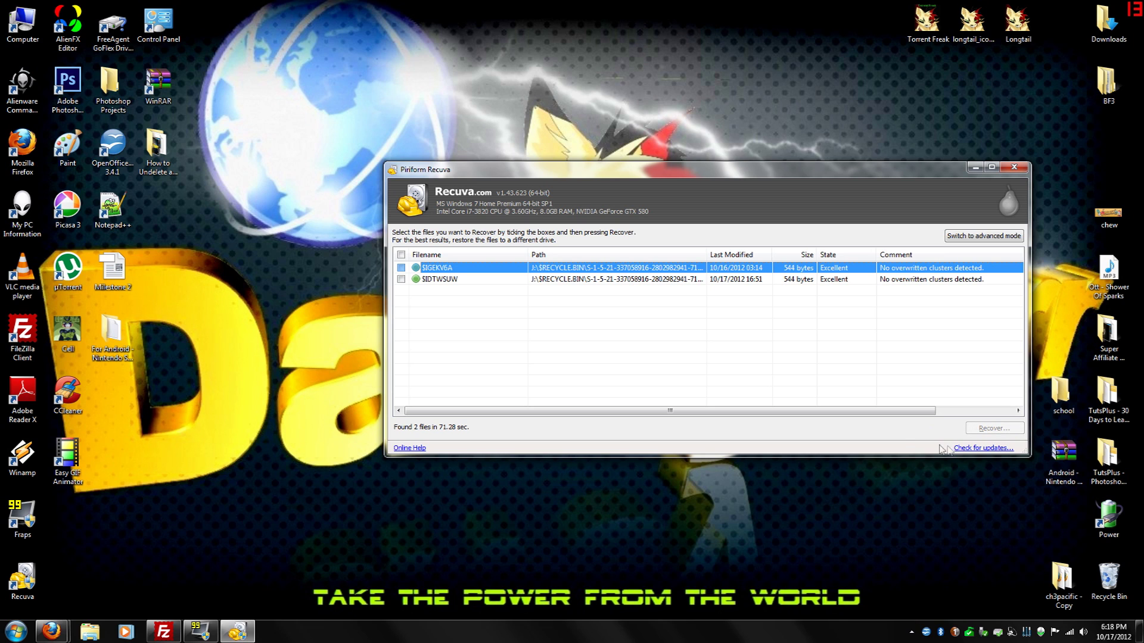
click(401, 269)
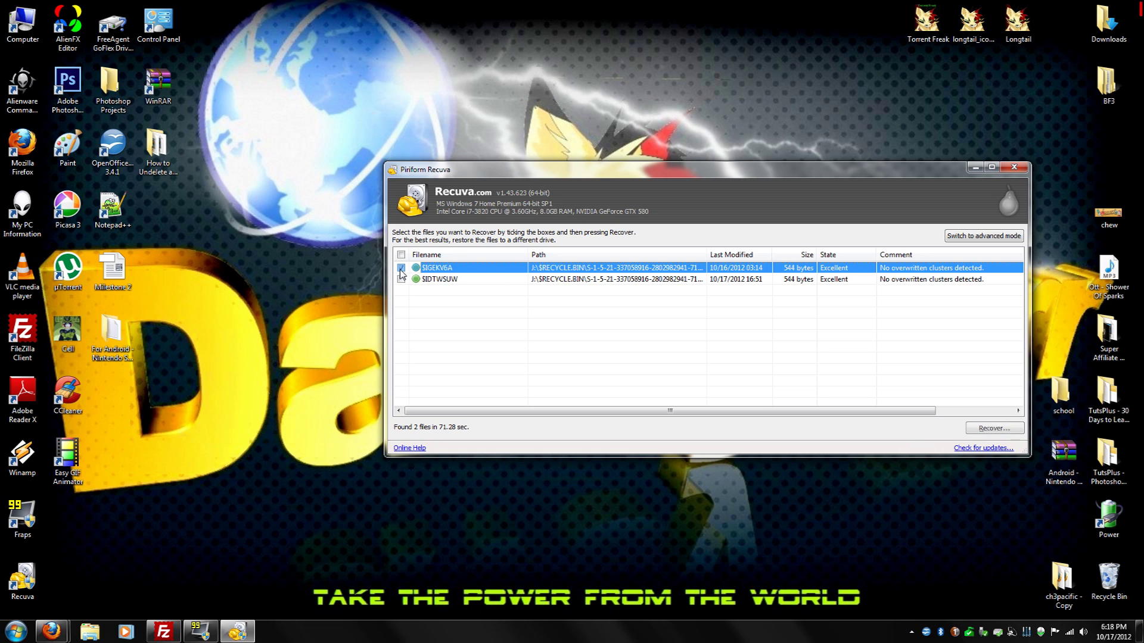
Recover the marked $IGEKV6A file to the Desktop and dismiss the completion message.
click(1006, 432)
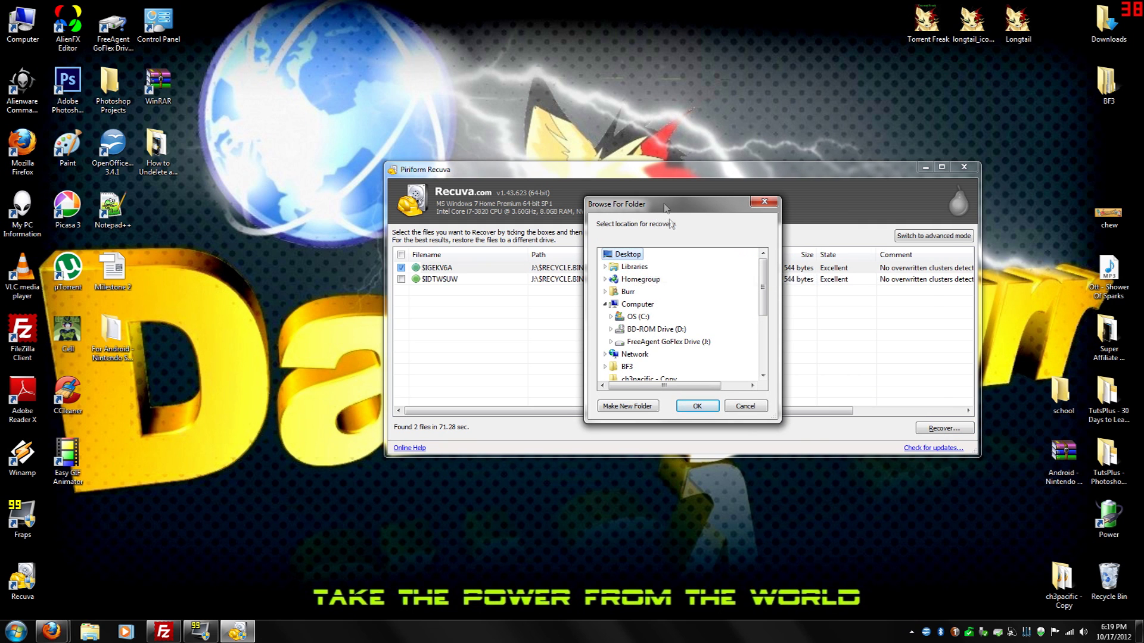
drag(665, 207, 728, 381)
click(756, 582)
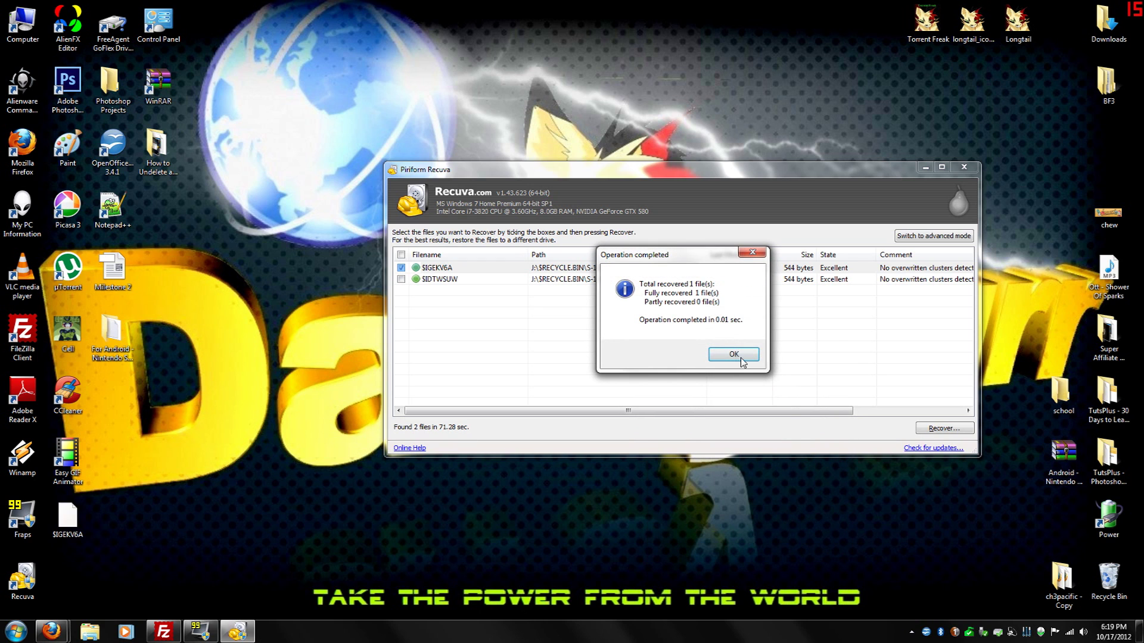
click(733, 355)
Look over the $IDTWSUW and $IGEKV6A entries, then close Recuva.
click(68, 518)
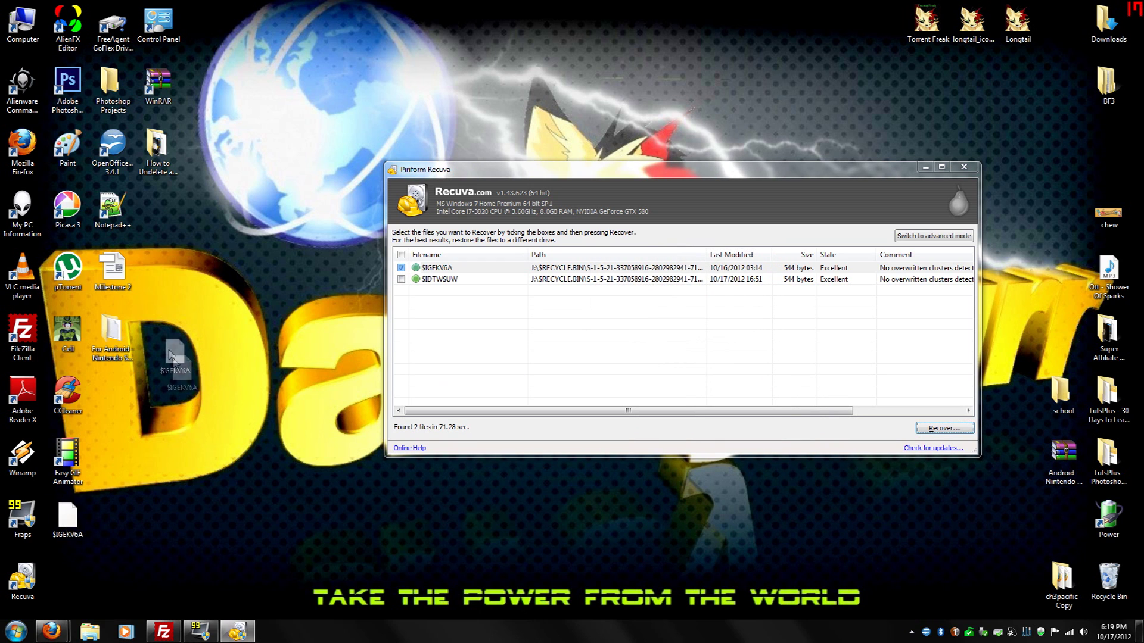
click(665, 278)
click(661, 271)
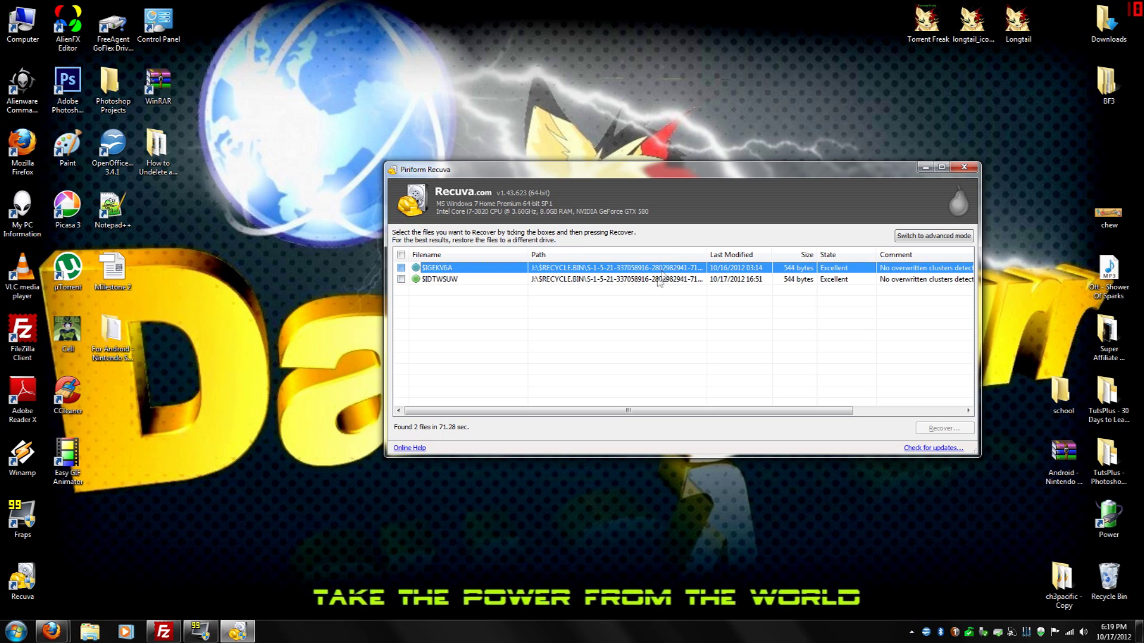
click(659, 278)
click(661, 270)
click(672, 282)
click(480, 269)
click(539, 279)
click(611, 273)
click(607, 280)
click(609, 270)
click(613, 280)
click(612, 271)
click(614, 280)
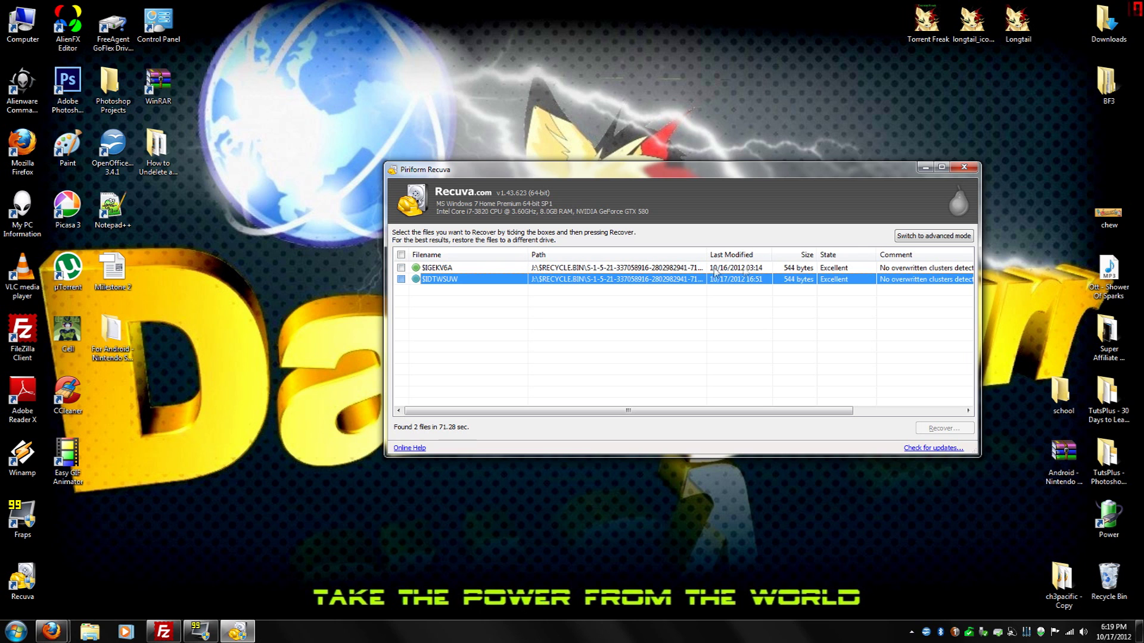
key(alt+F4)
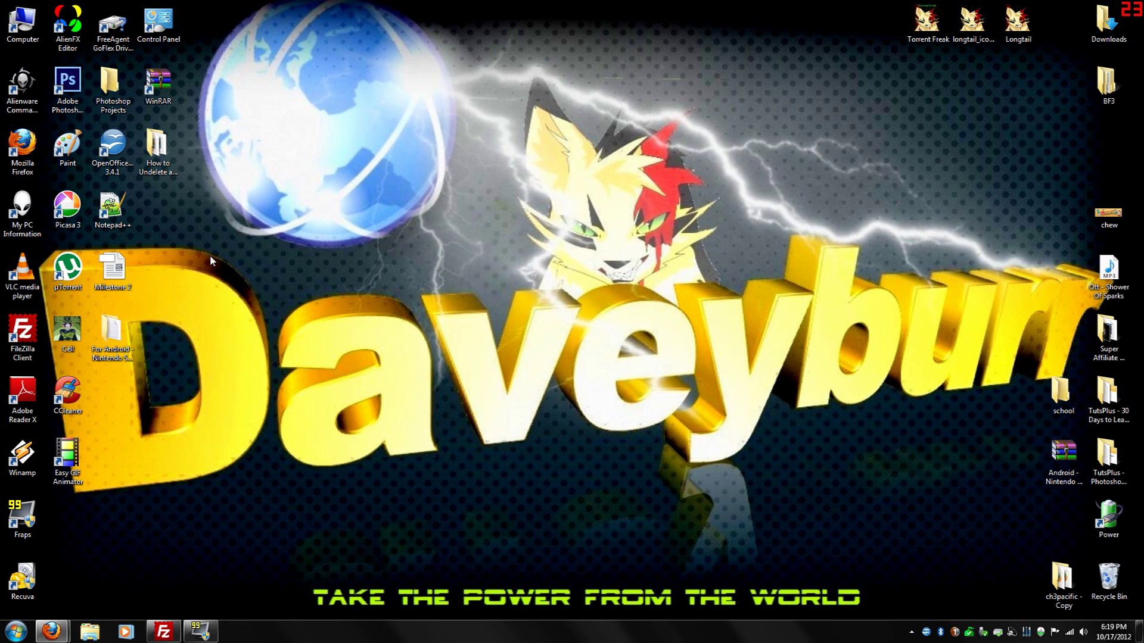
Relaunch Recuva and start a deep scan for all file types across the whole computer.
double_click(32, 573)
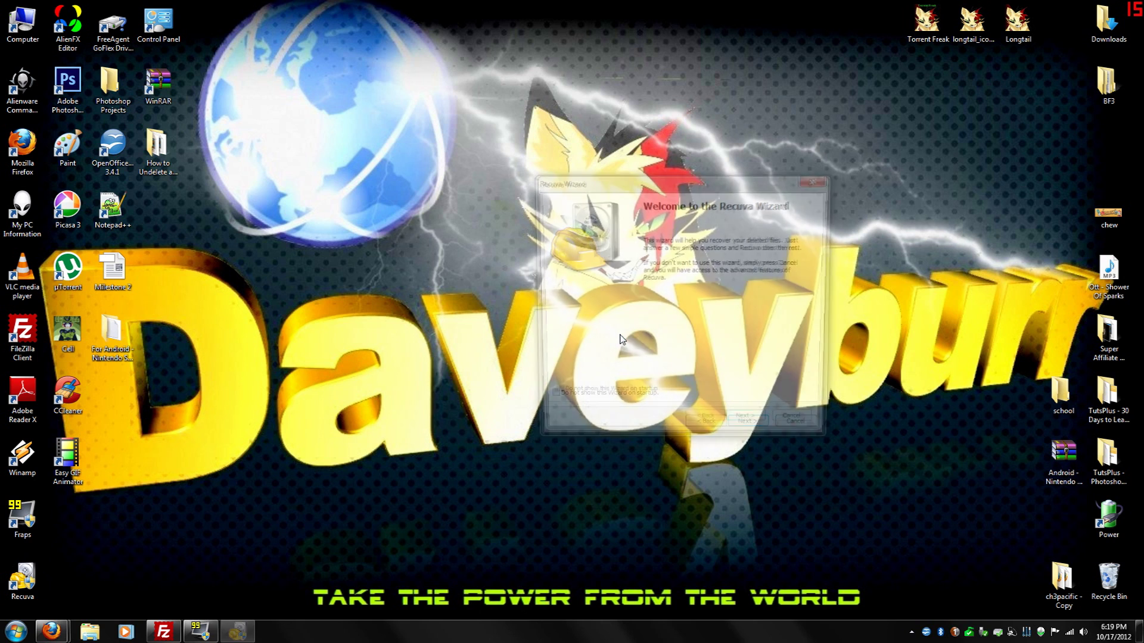
click(750, 429)
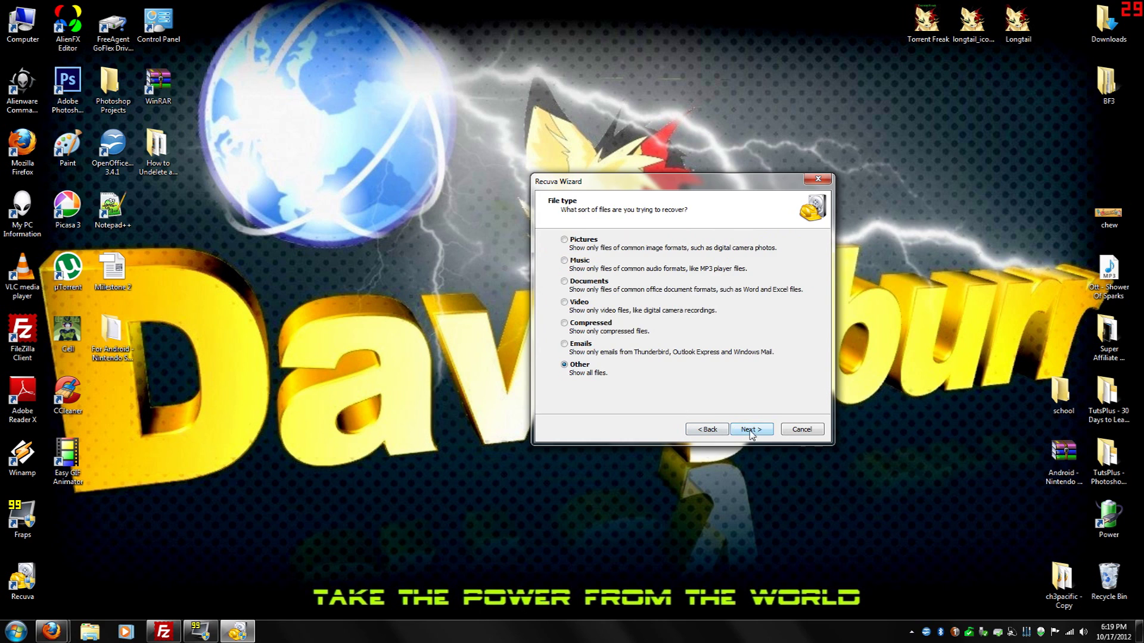
click(753, 430)
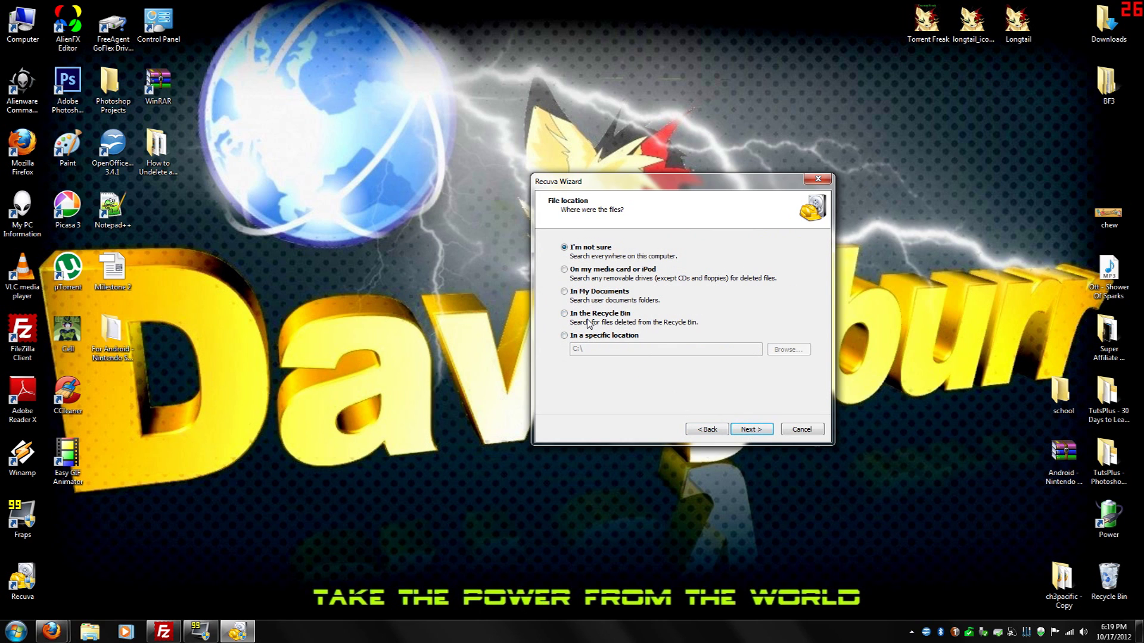
click(748, 429)
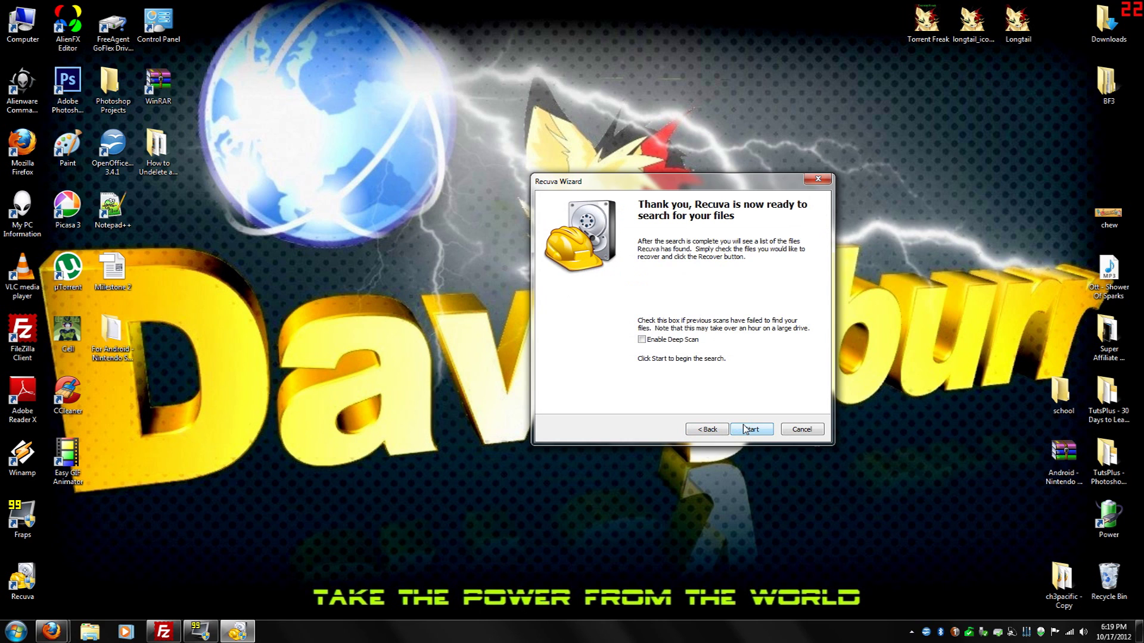
click(672, 341)
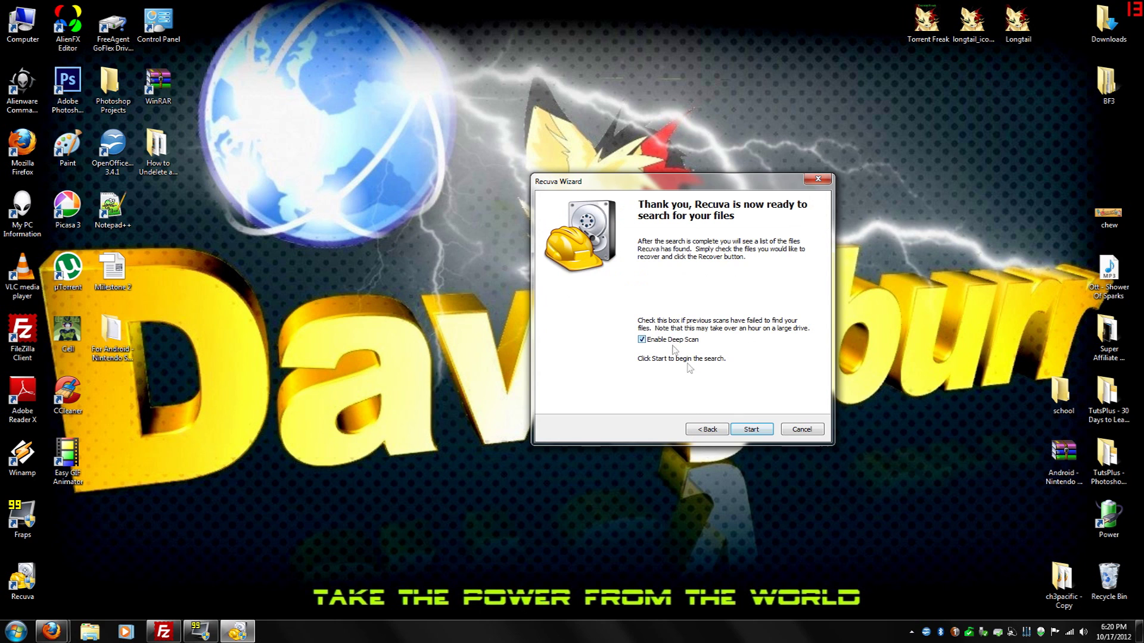
click(750, 430)
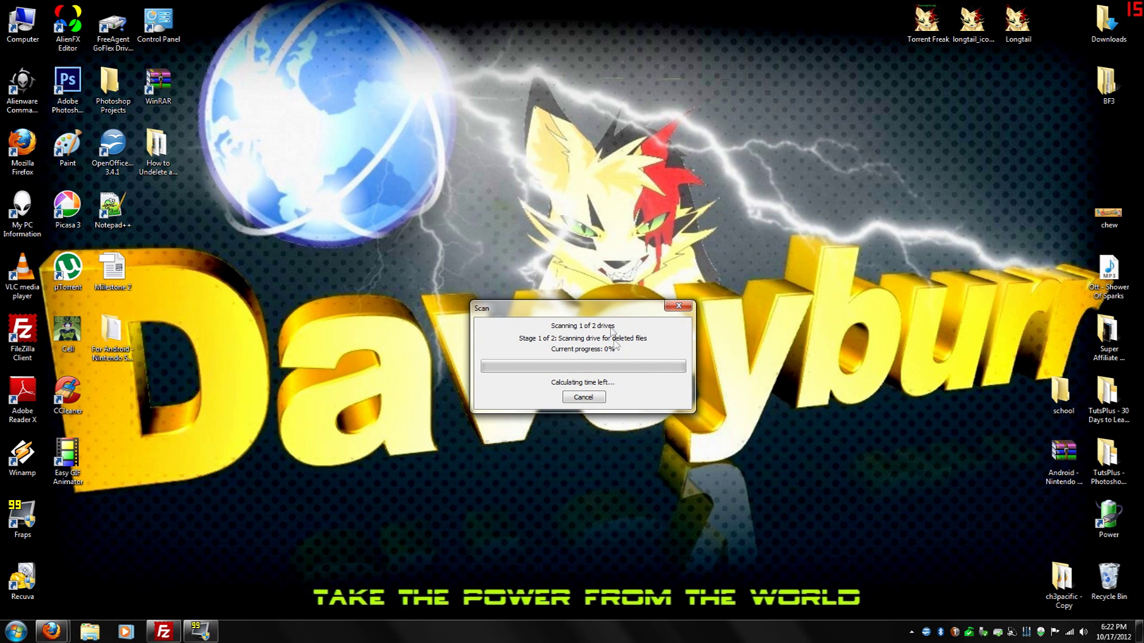
Reposition the Scan progress window while the deep scan runs.
drag(620, 309, 709, 278)
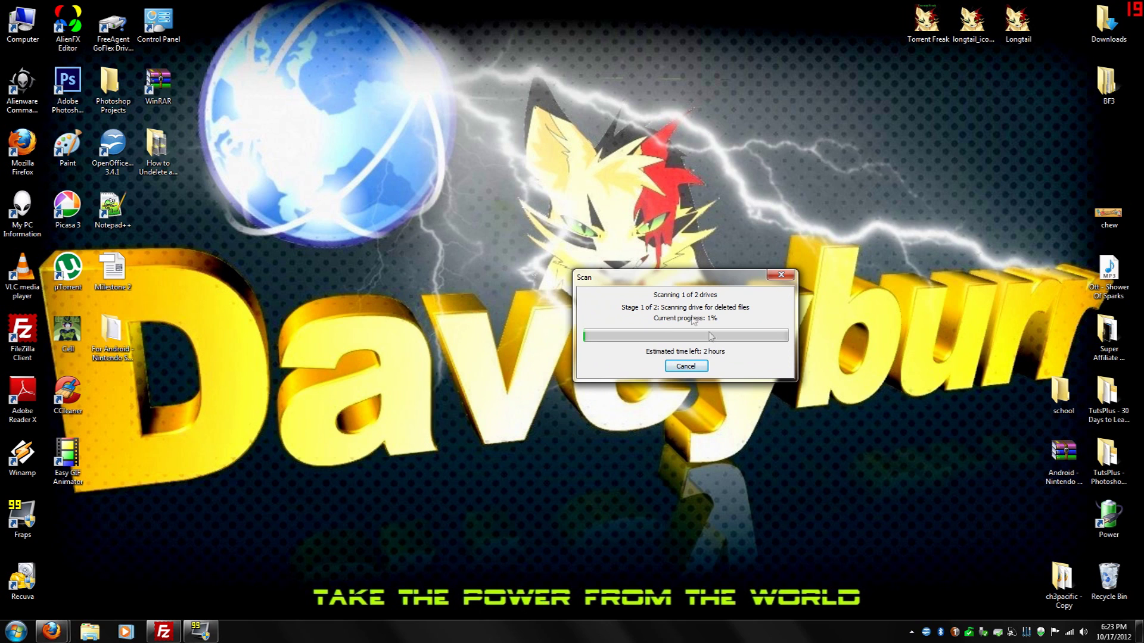
drag(695, 284, 658, 285)
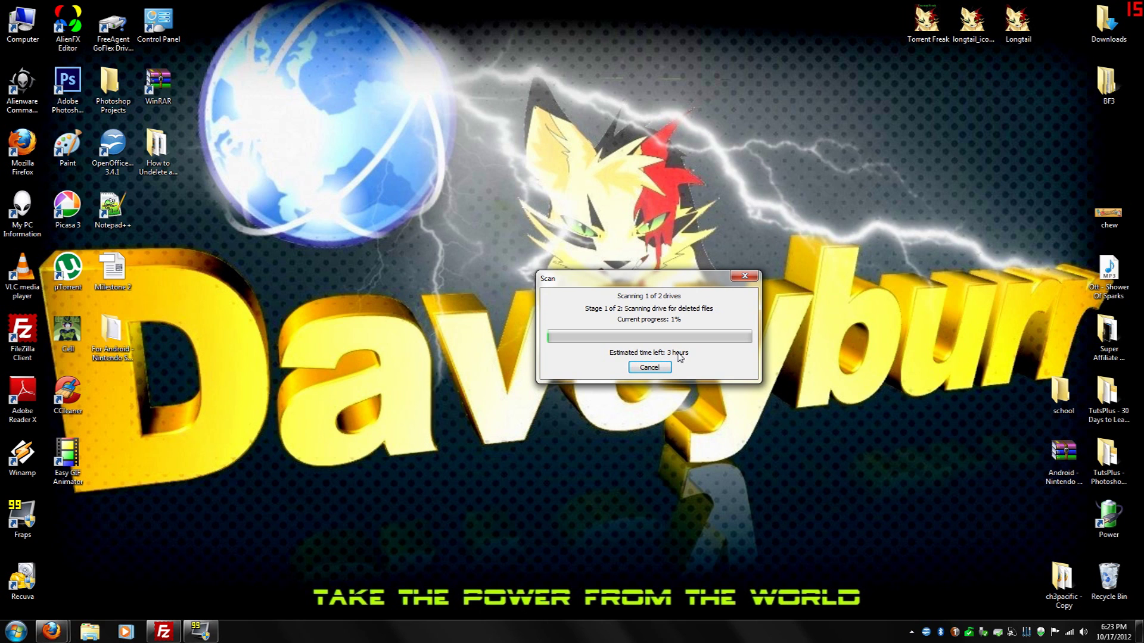
drag(686, 280, 656, 310)
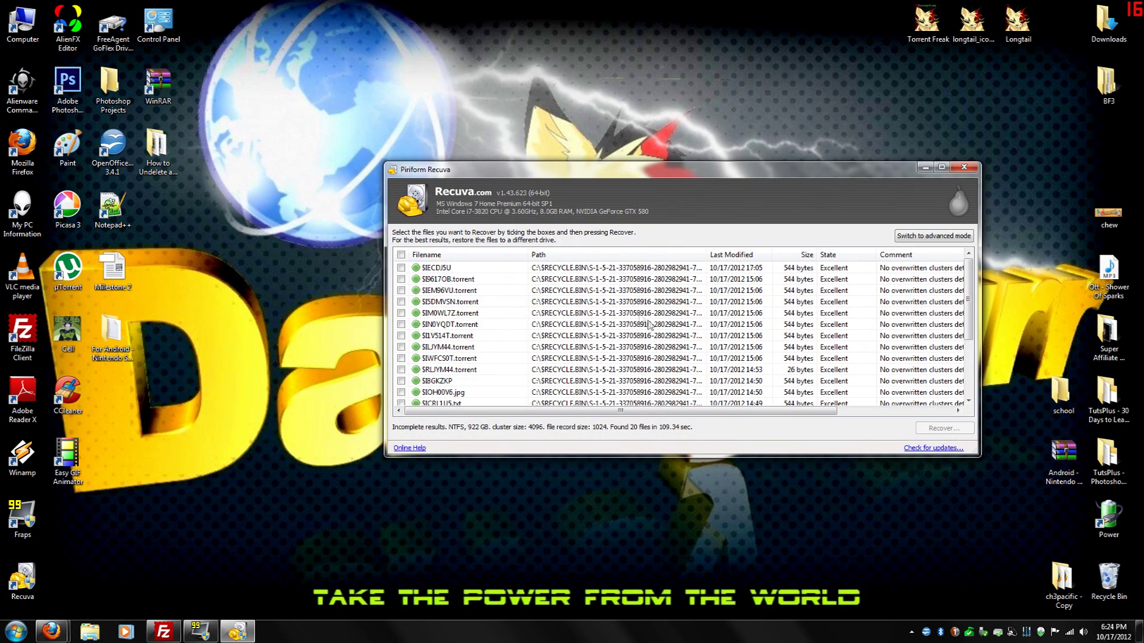
Select $IM0WL7Z.torrent and scroll through the 20 found results.
click(643, 315)
scroll(644, 319, down, 2)
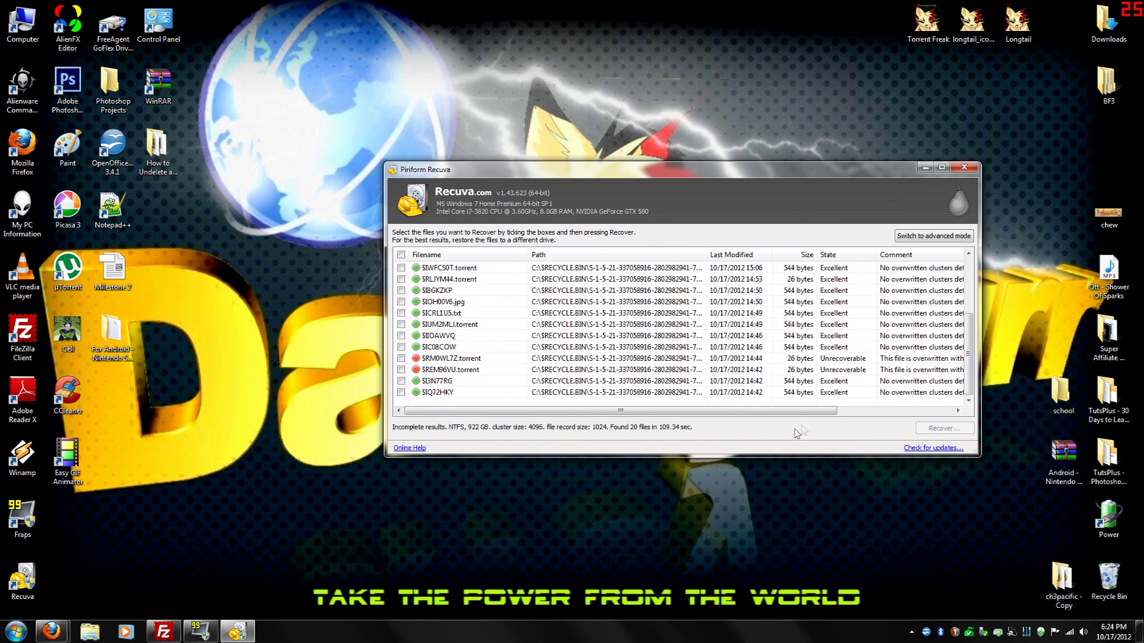
scroll(734, 367, up, 2)
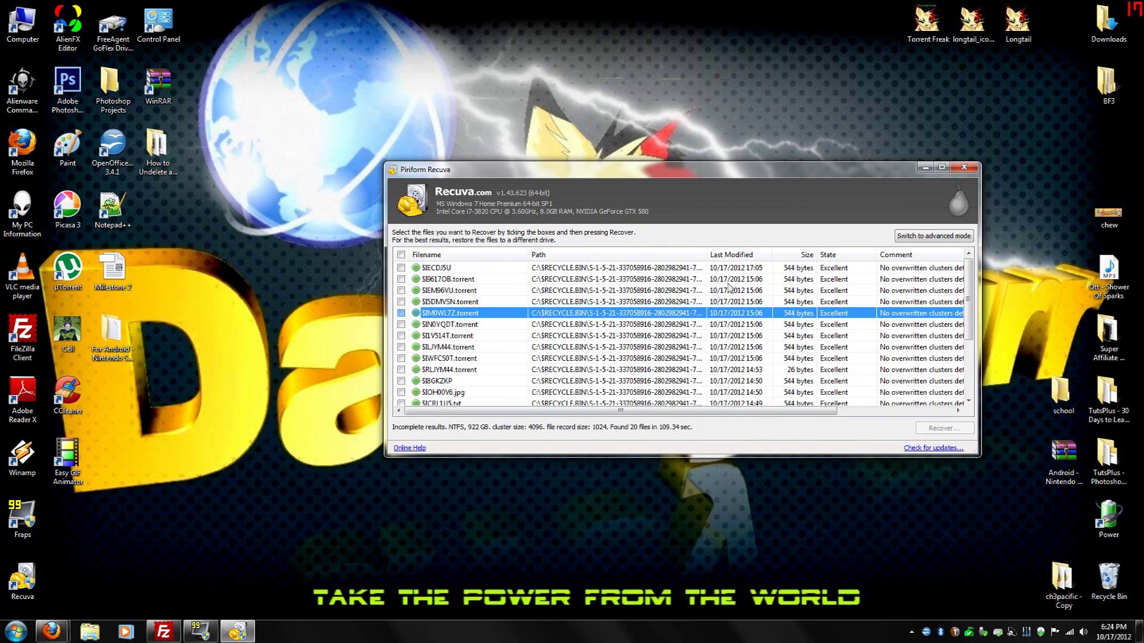
scroll(620, 358, down, 3)
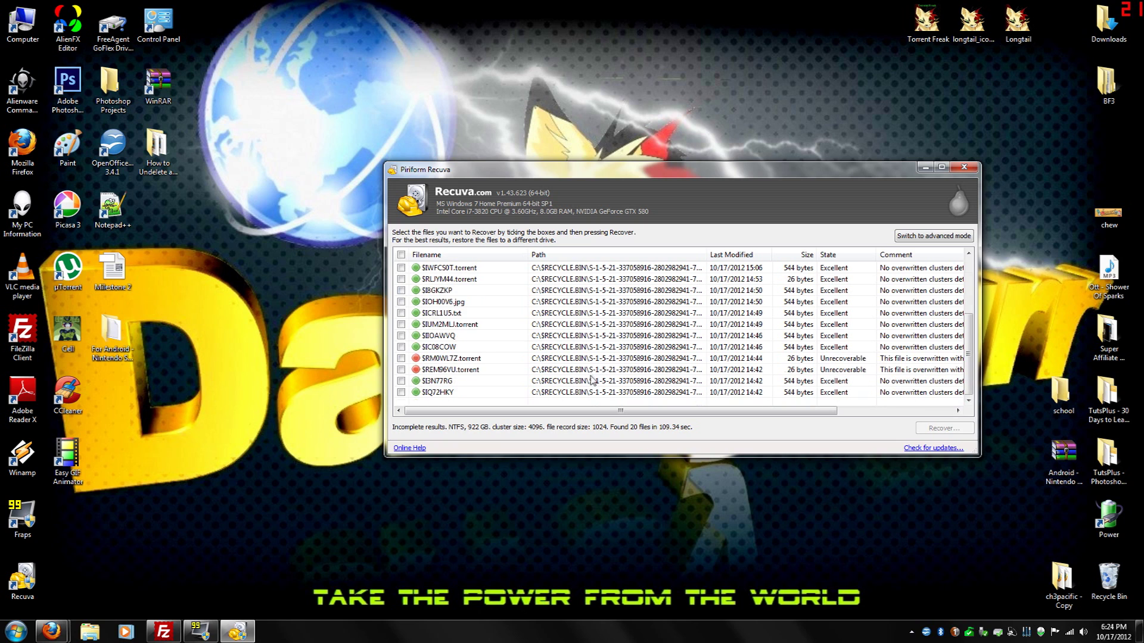
scroll(592, 380, up, 3)
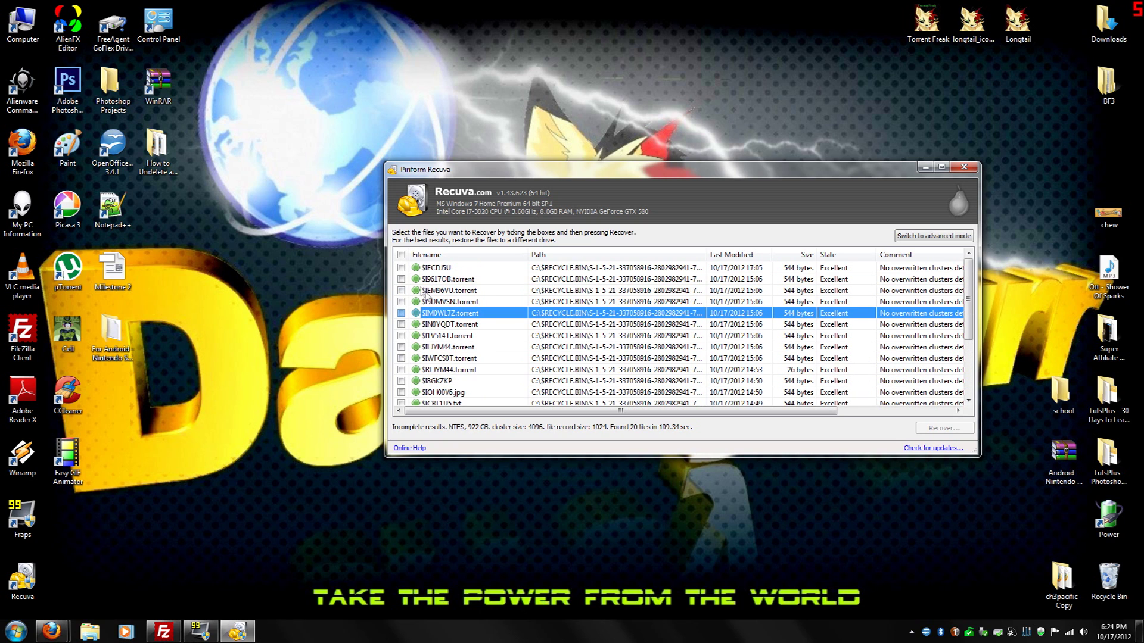
scroll(597, 353, down, 3)
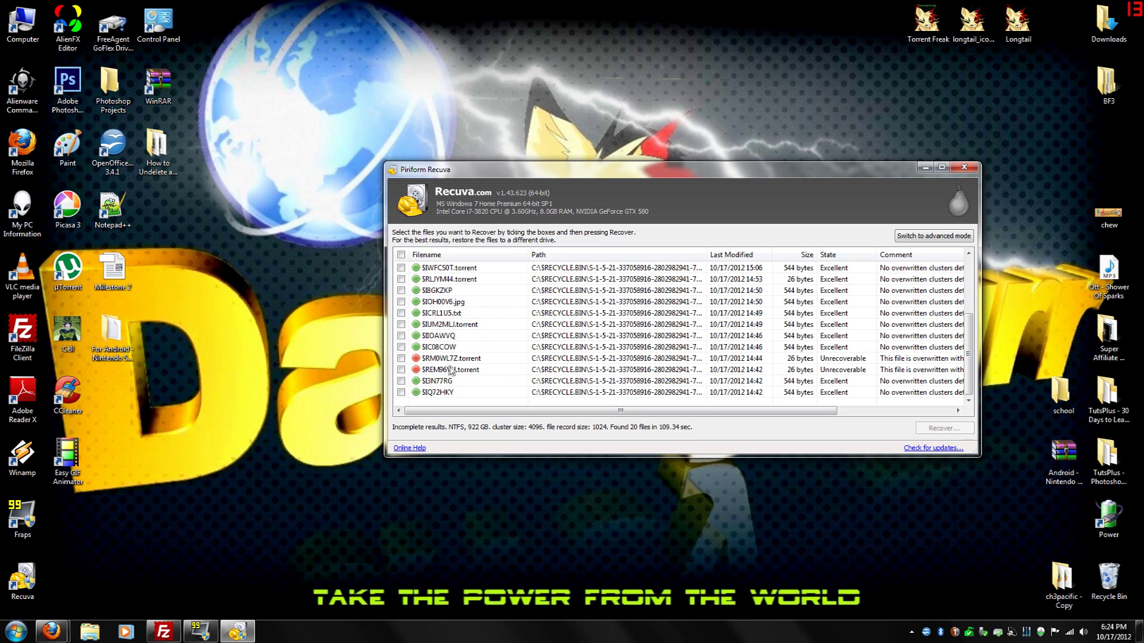
scroll(459, 365, up, 3)
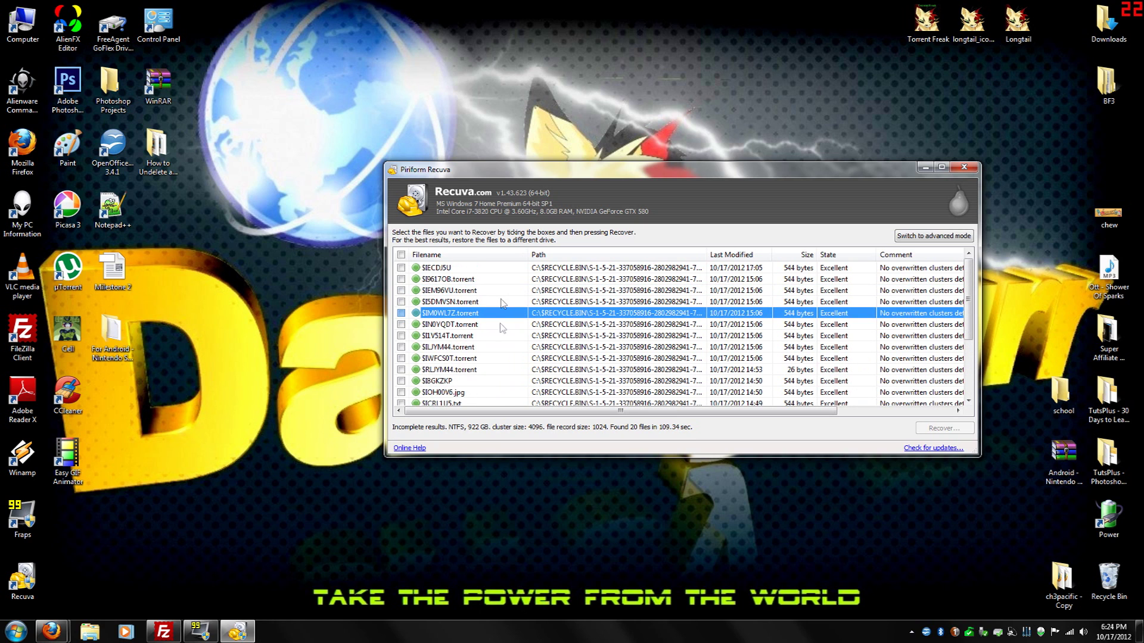
scroll(675, 403, down, 2)
scroll(673, 397, up, 2)
Tick and untick $I9617OB.torrent, then close Recuva without recovering anything.
click(445, 280)
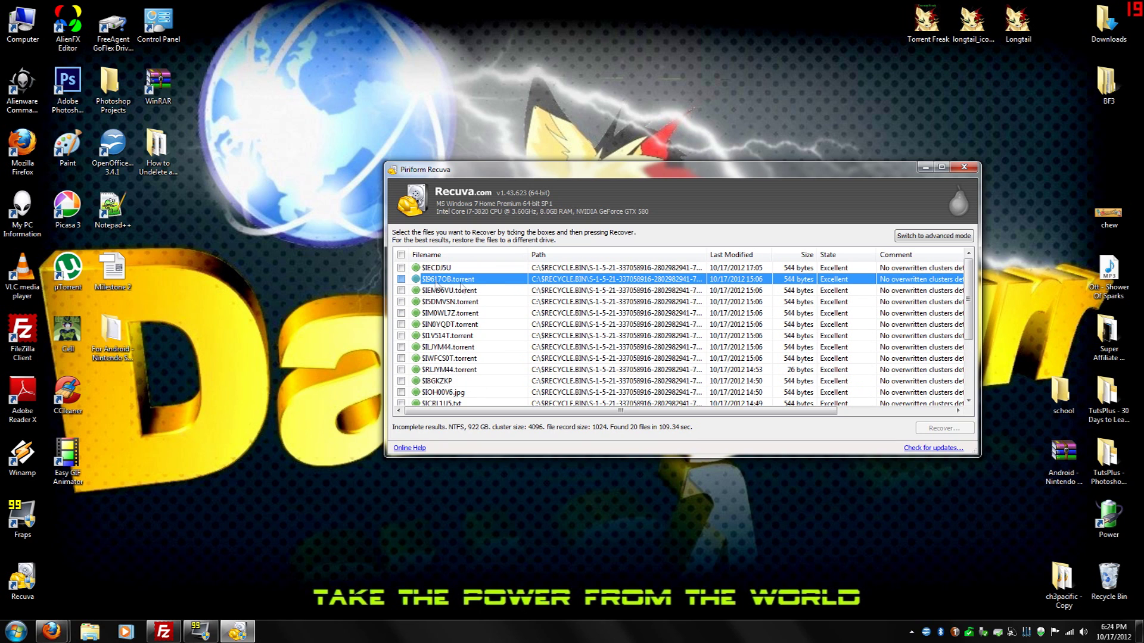
click(401, 280)
click(400, 280)
click(966, 167)
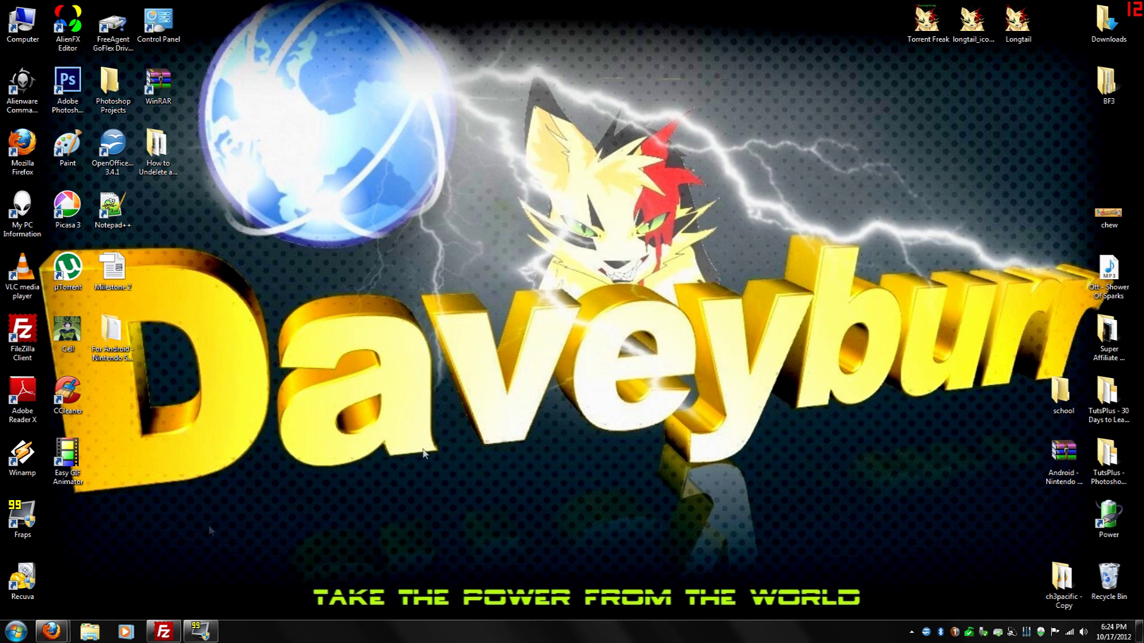
double_click(25, 578)
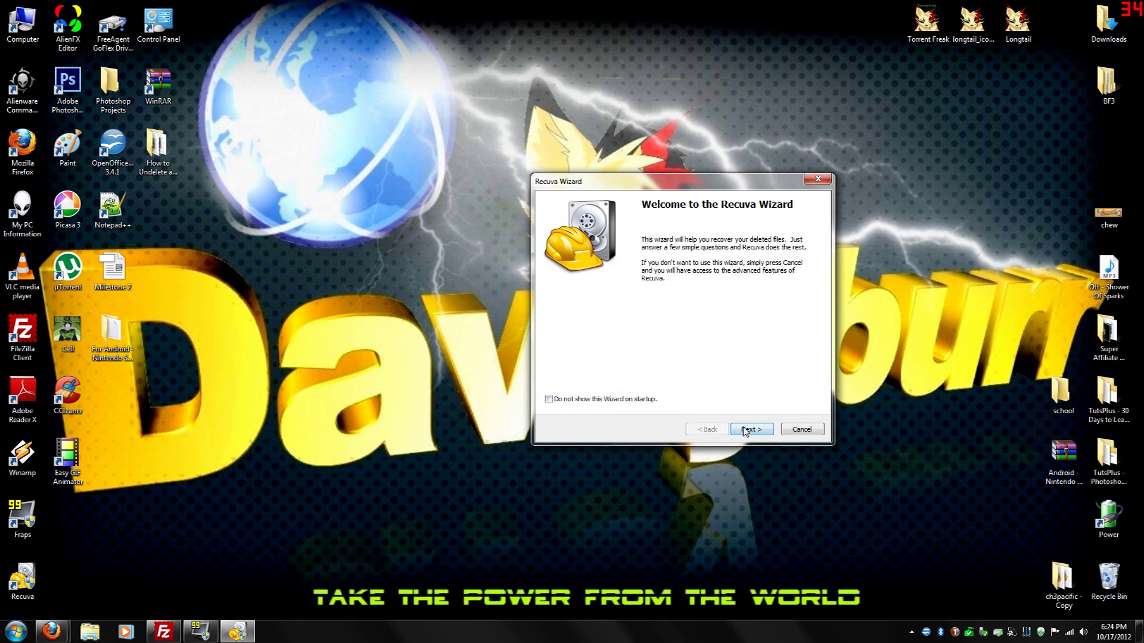
click(744, 431)
click(745, 430)
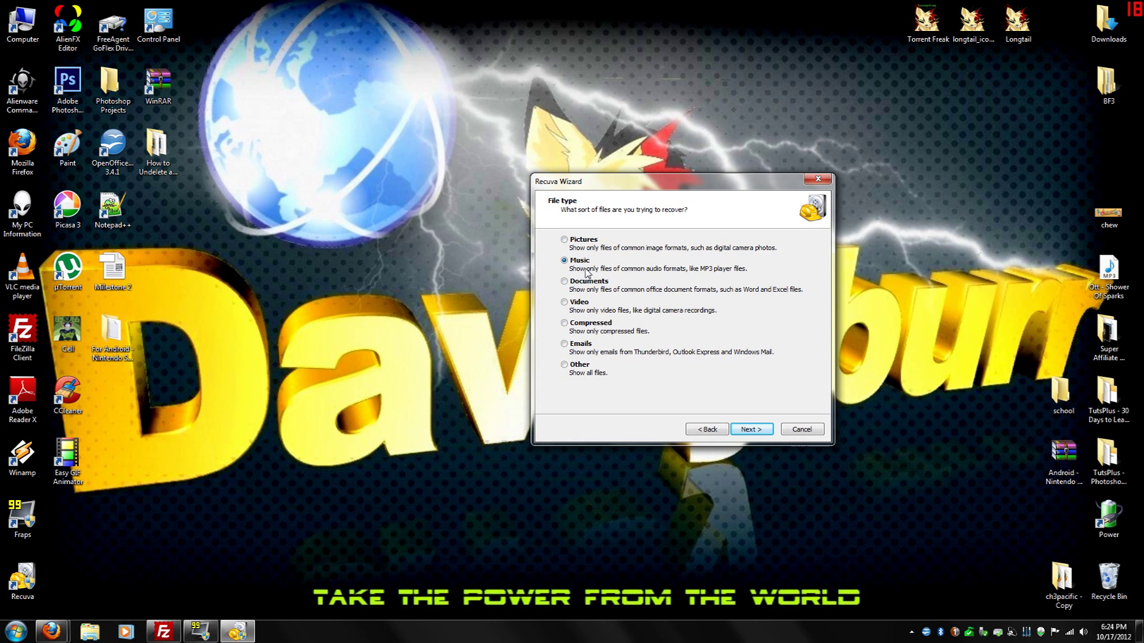
click(797, 431)
click(964, 167)
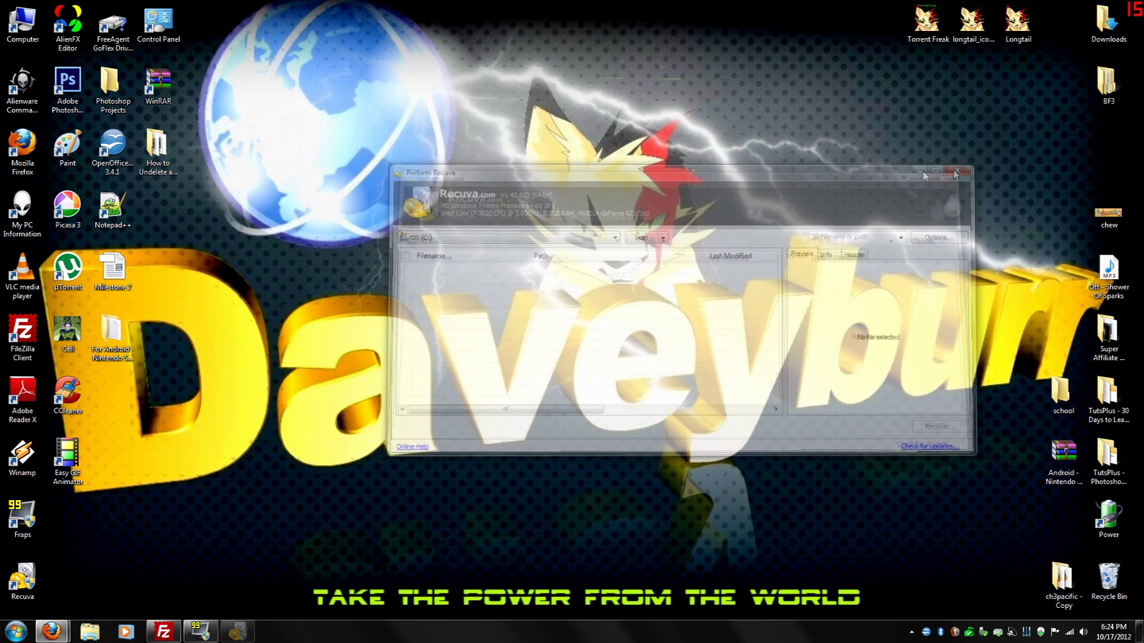